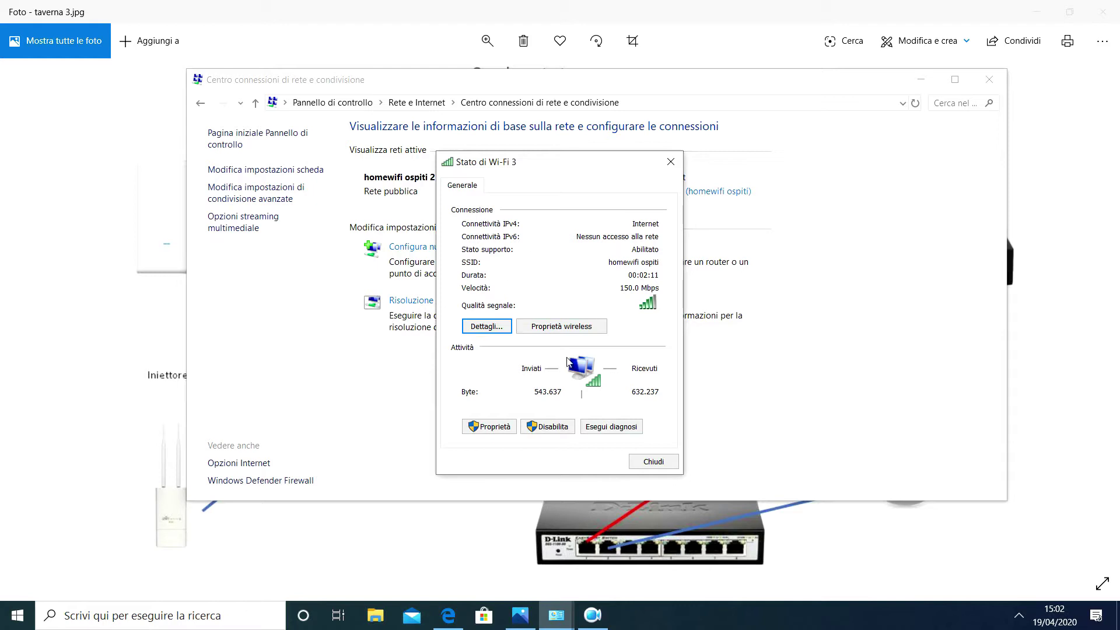
Switch to Edge and try to open the switch's page at 192.168.0.5 from the guest Wi-Fi
click(449, 618)
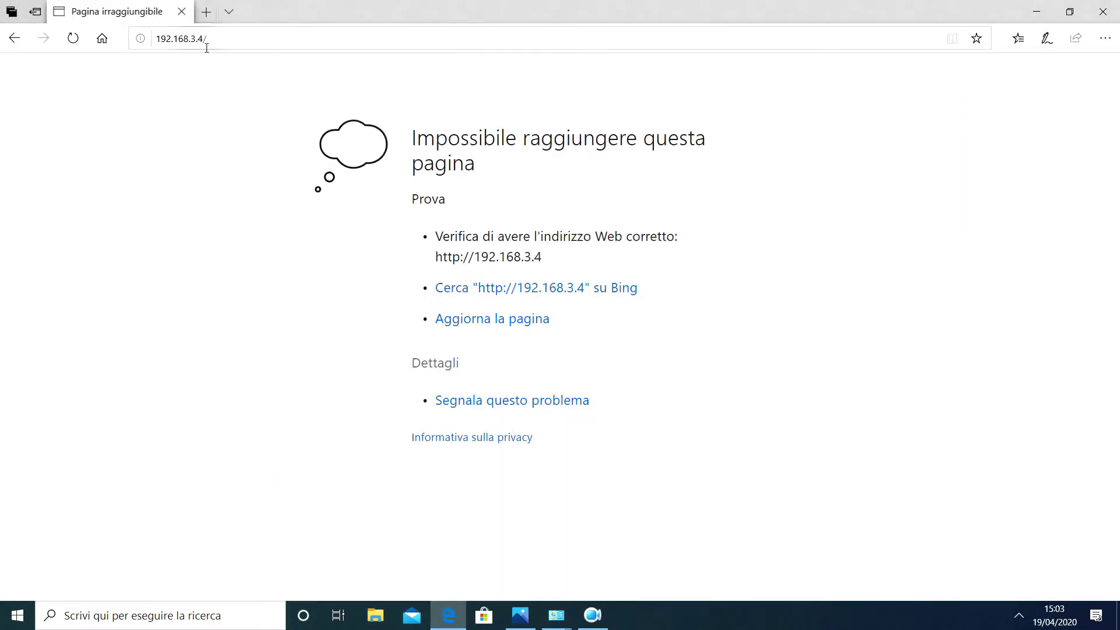
click(241, 40)
click(672, 419)
click(261, 46)
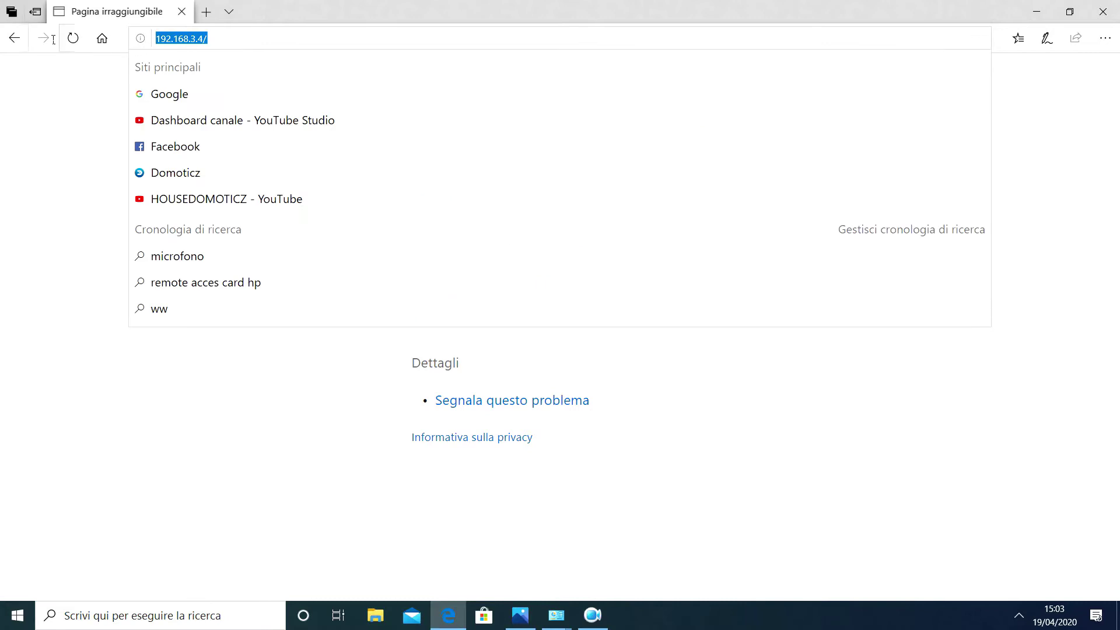
text(192.)
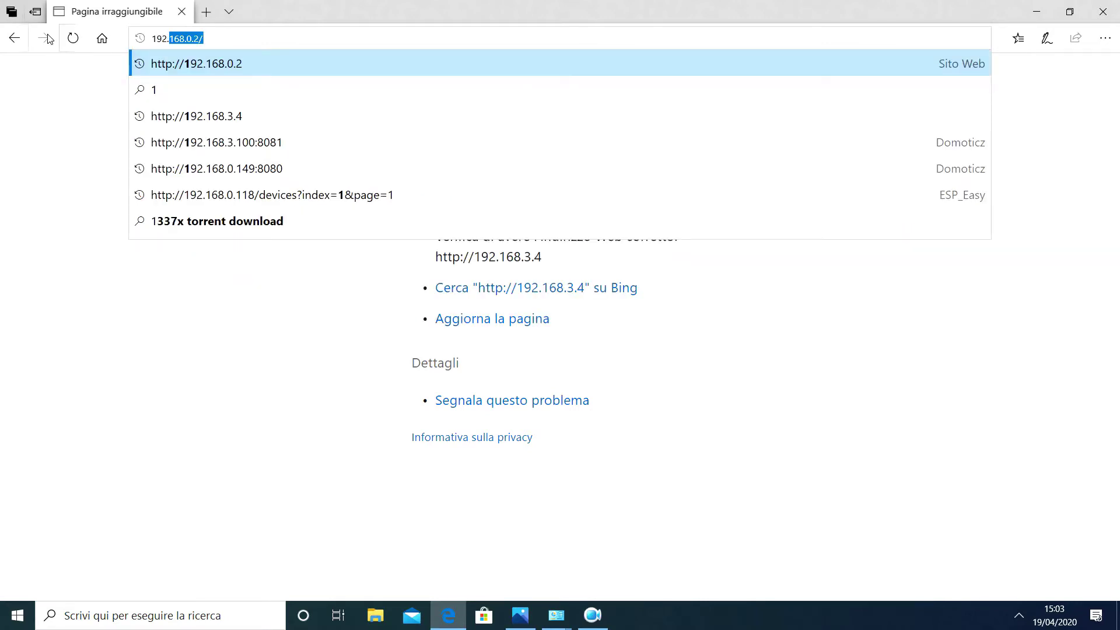
text(168.0.5)
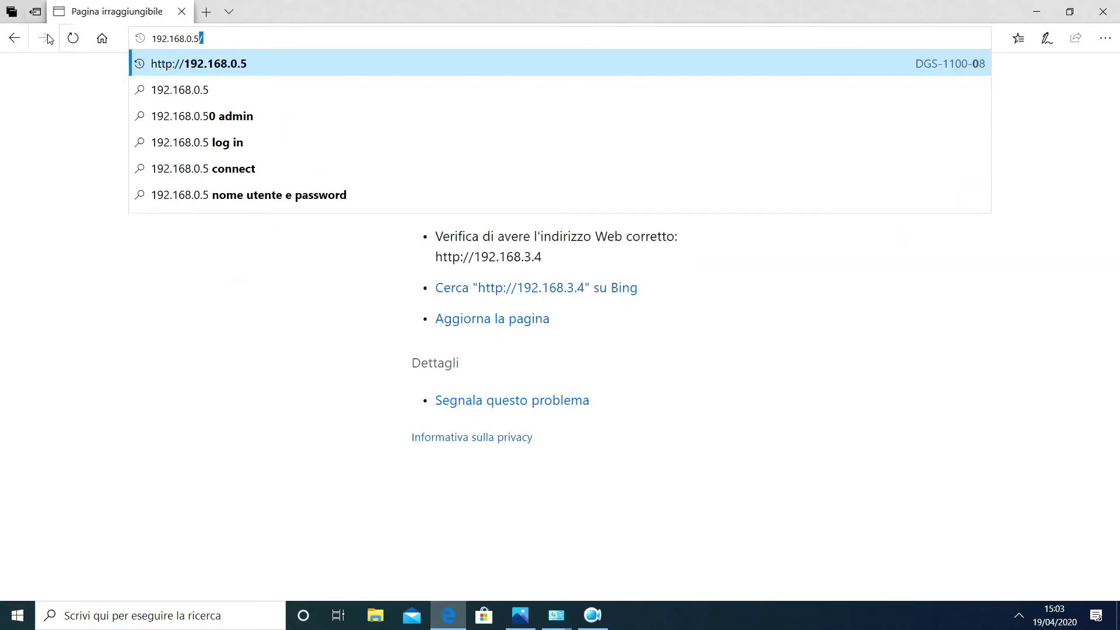
key(Return)
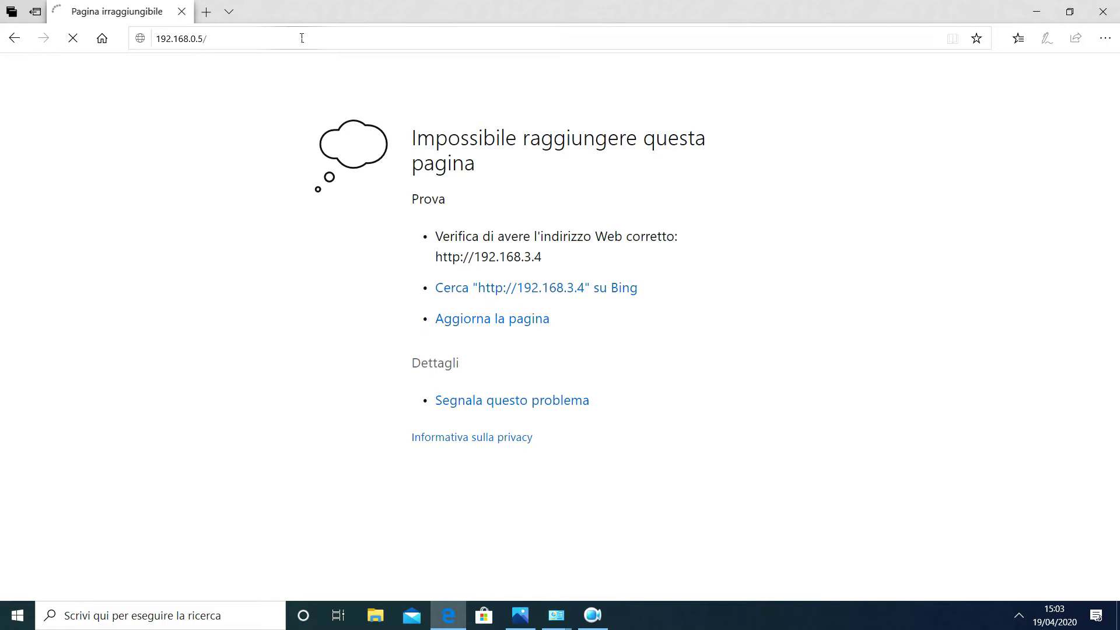
click(223, 42)
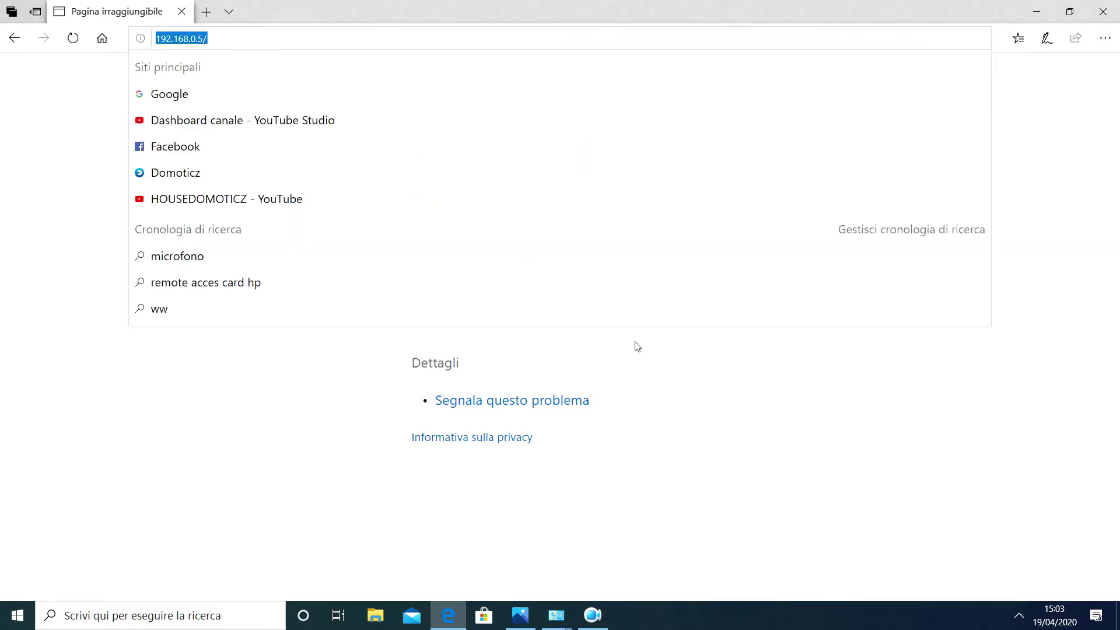
click(729, 355)
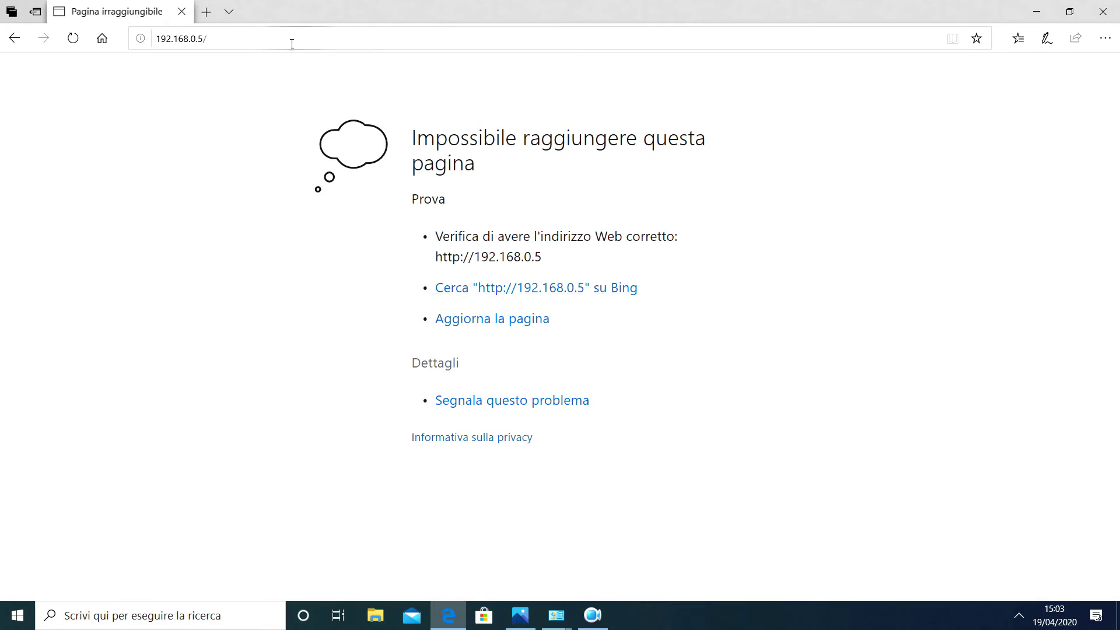
click(206, 12)
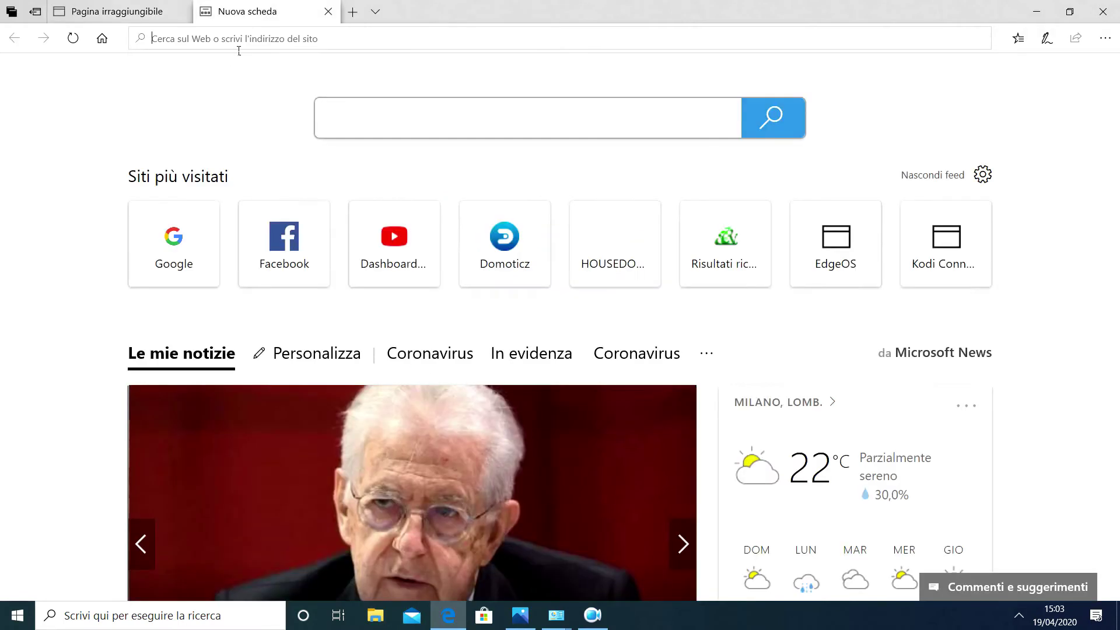
text(www.google.it/)
key(Return)
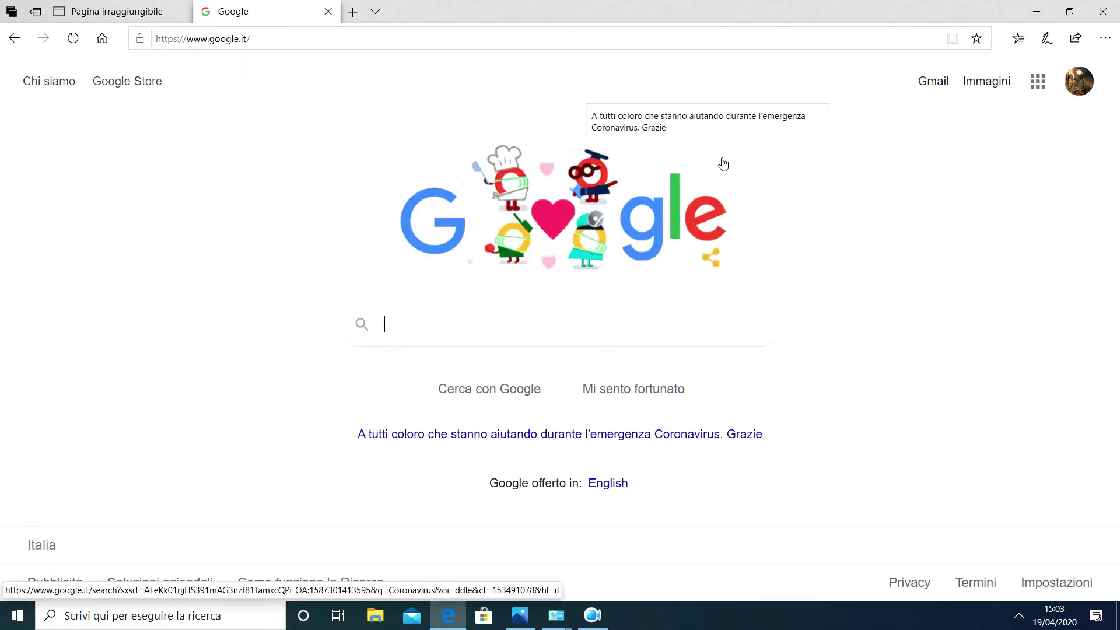
Connect the computer to the homewifi wireless network instead of homewifi ospiti
click(1019, 615)
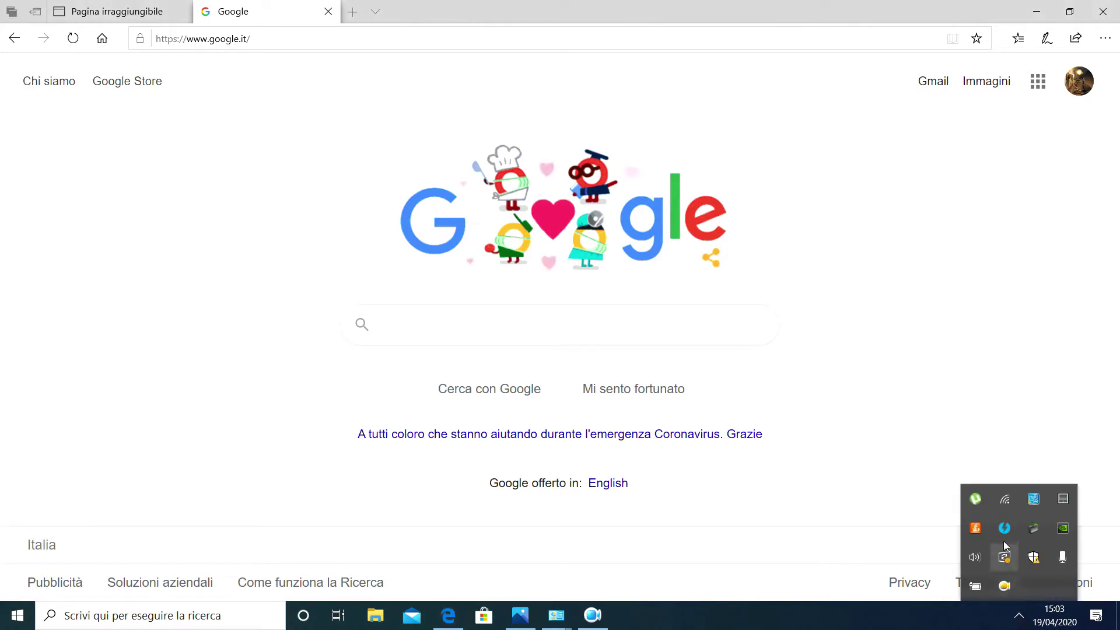
click(1004, 505)
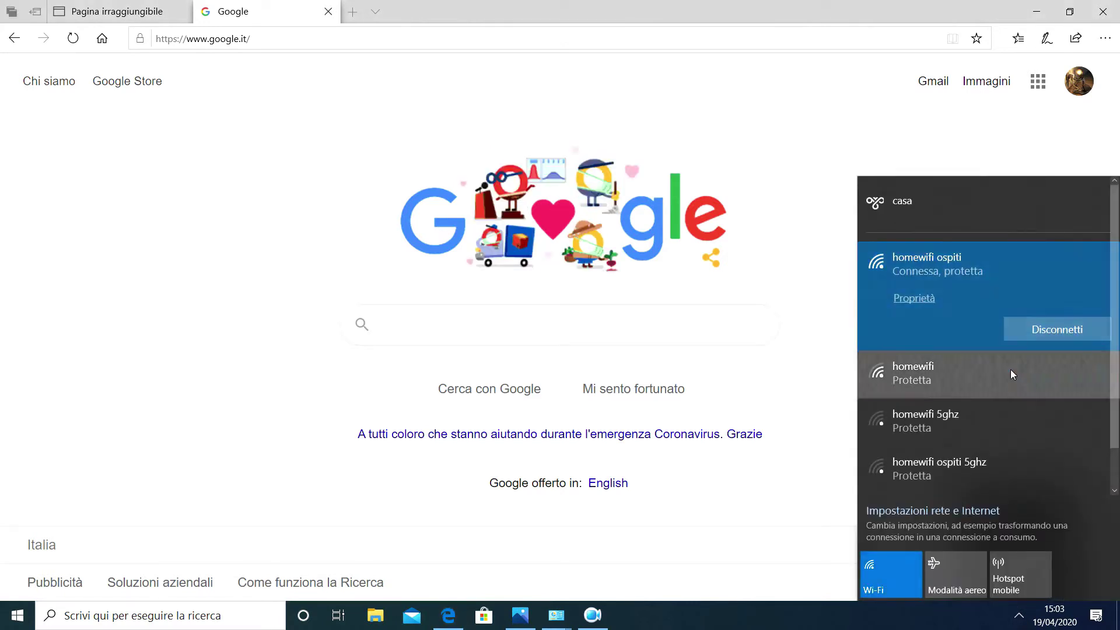
click(1010, 371)
click(1068, 378)
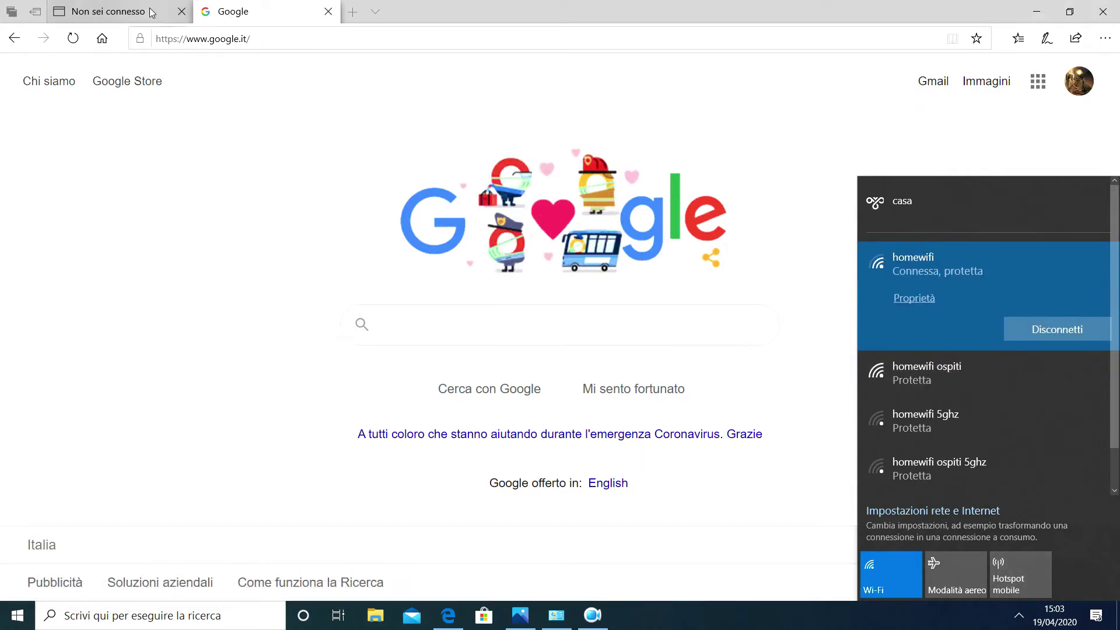
Return to the 192.168.0.5 page and load it again over the homewifi network
click(110, 11)
click(255, 46)
key(Return)
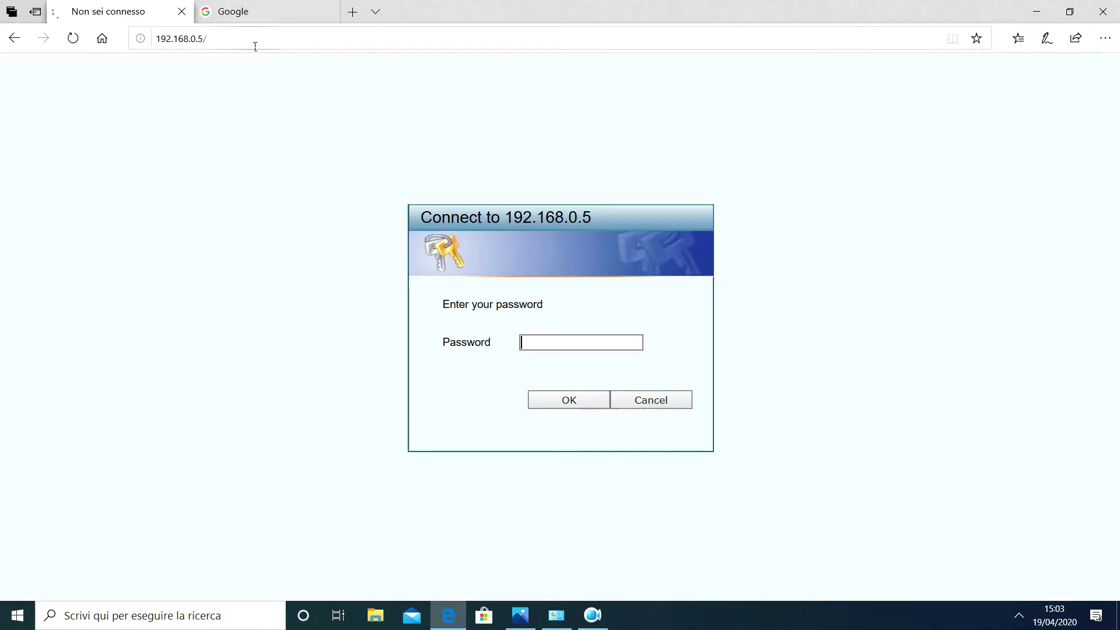
Open the router page at 192.168.0.1 in a new browser tab, continuing past the certificate error
click(350, 12)
text(192.168.0.1)
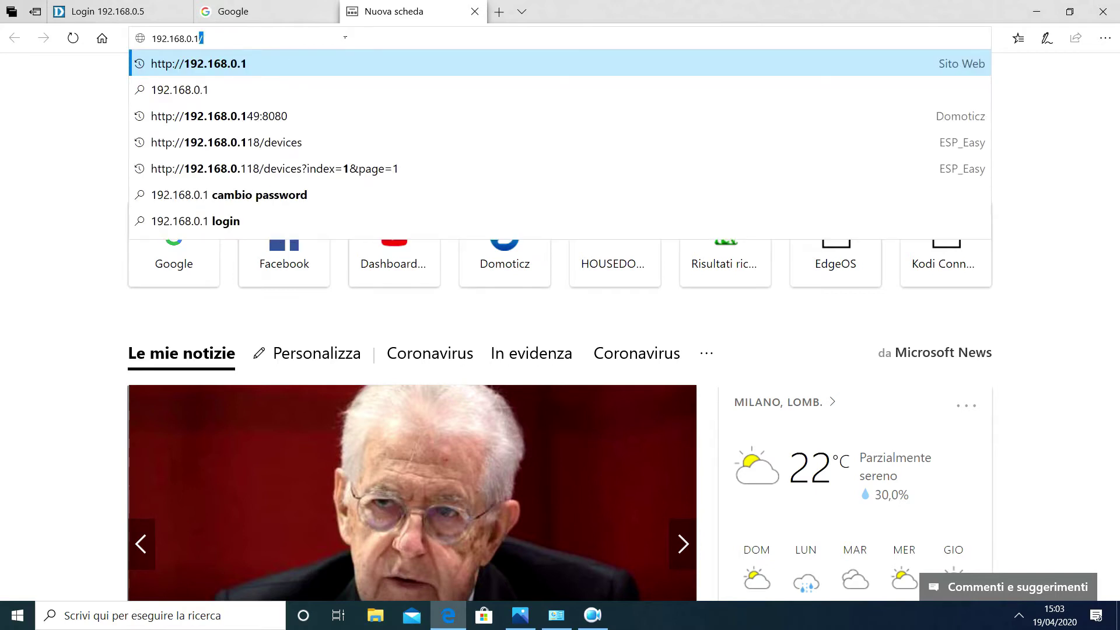
key(Return)
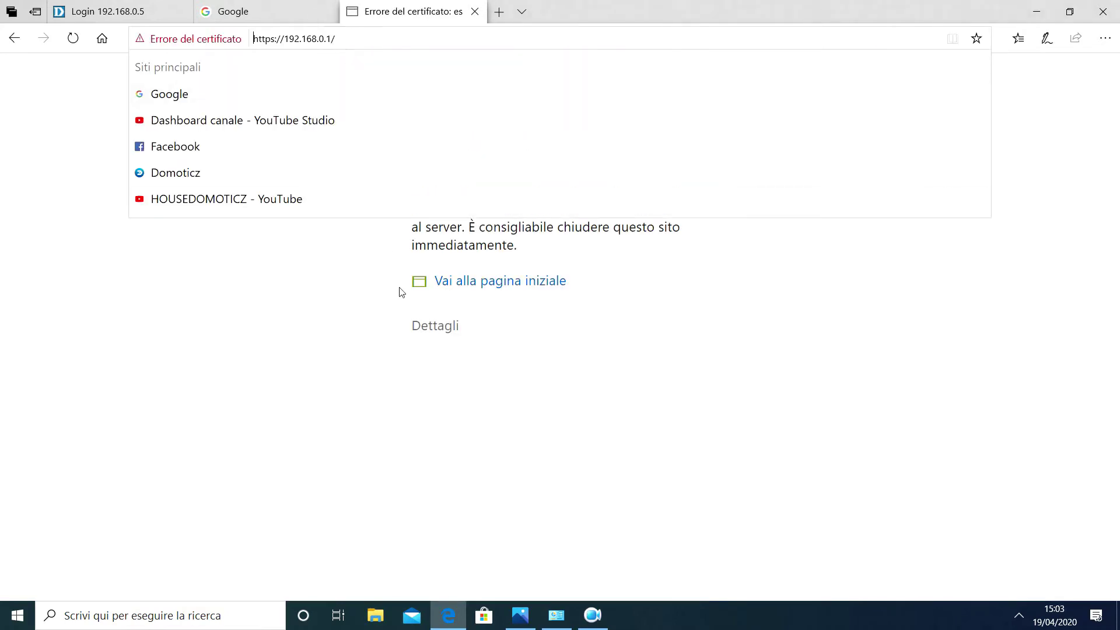
click(449, 328)
click(495, 521)
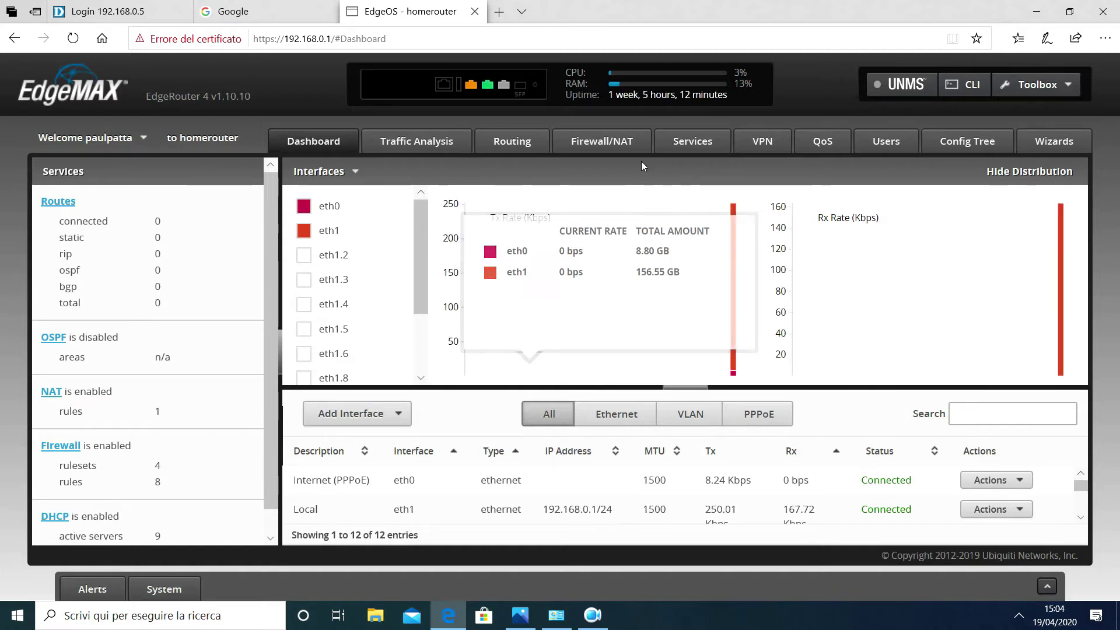
Open the router's firewall policies and point out the GUEST_IN and GUEST_LOCAL rulesets
click(627, 151)
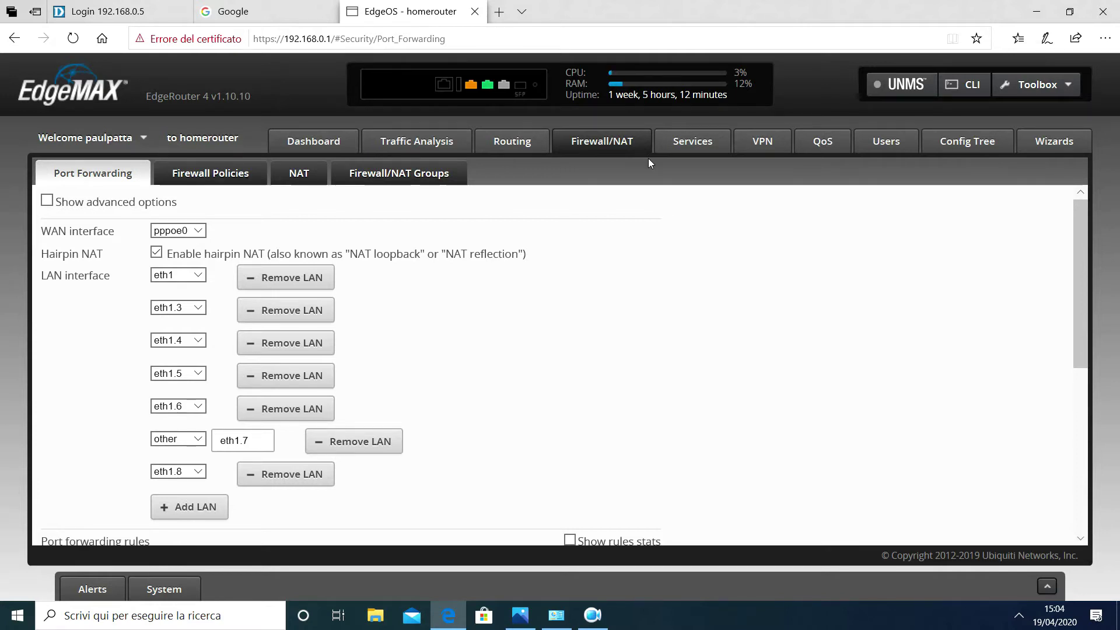
click(222, 173)
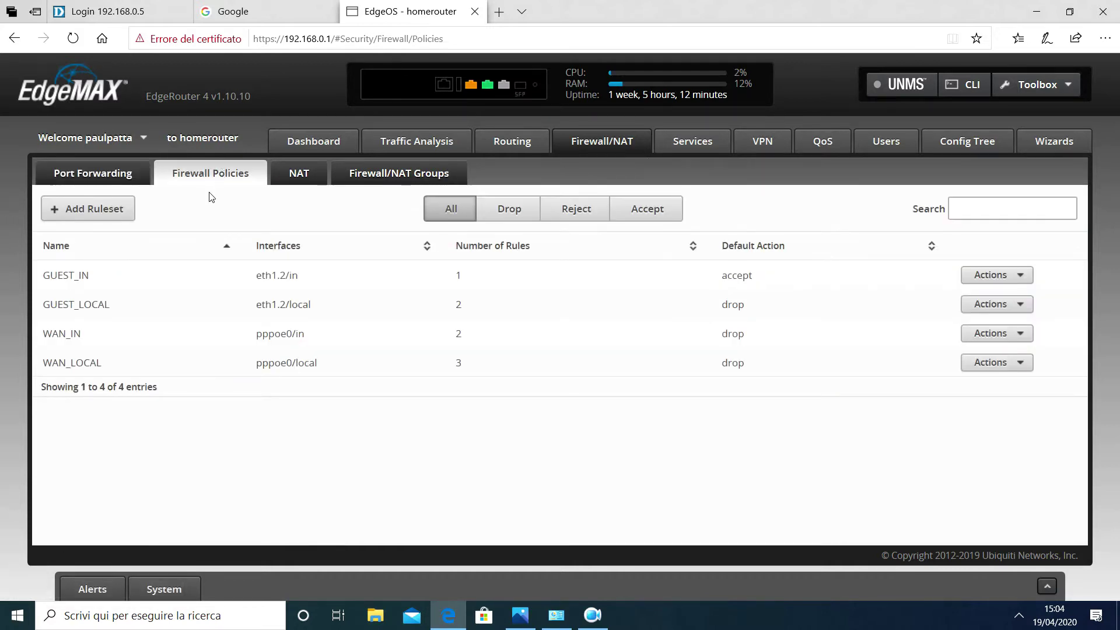
drag(43, 278, 129, 307)
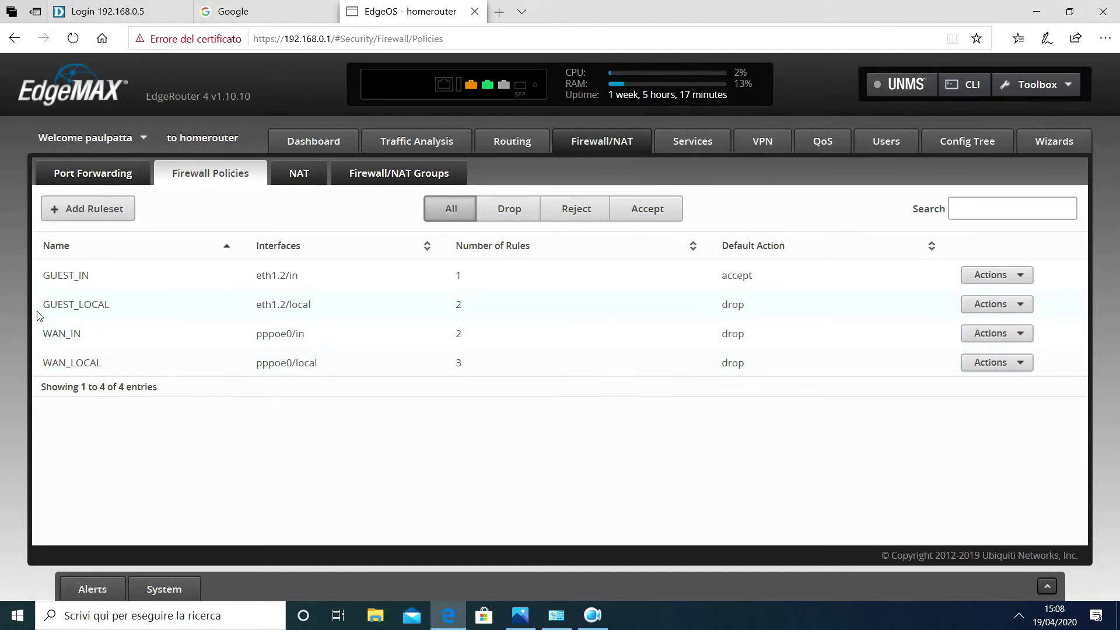
Open the GUEST_LOCAL ruleset for editing and look over its list of rules
drag(39, 316, 125, 321)
click(994, 311)
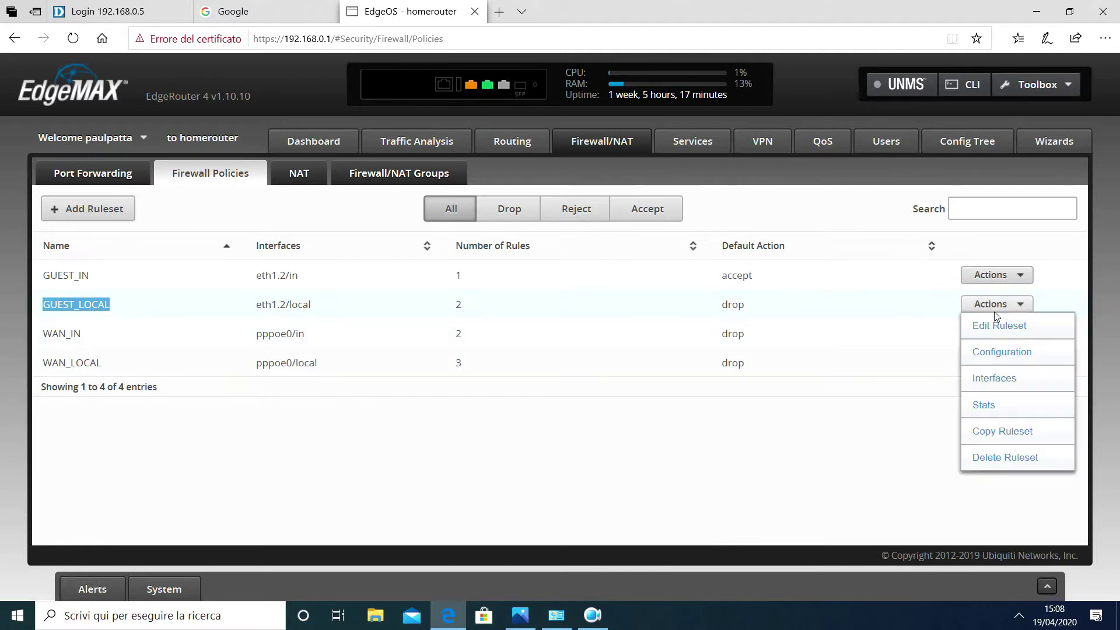
click(996, 319)
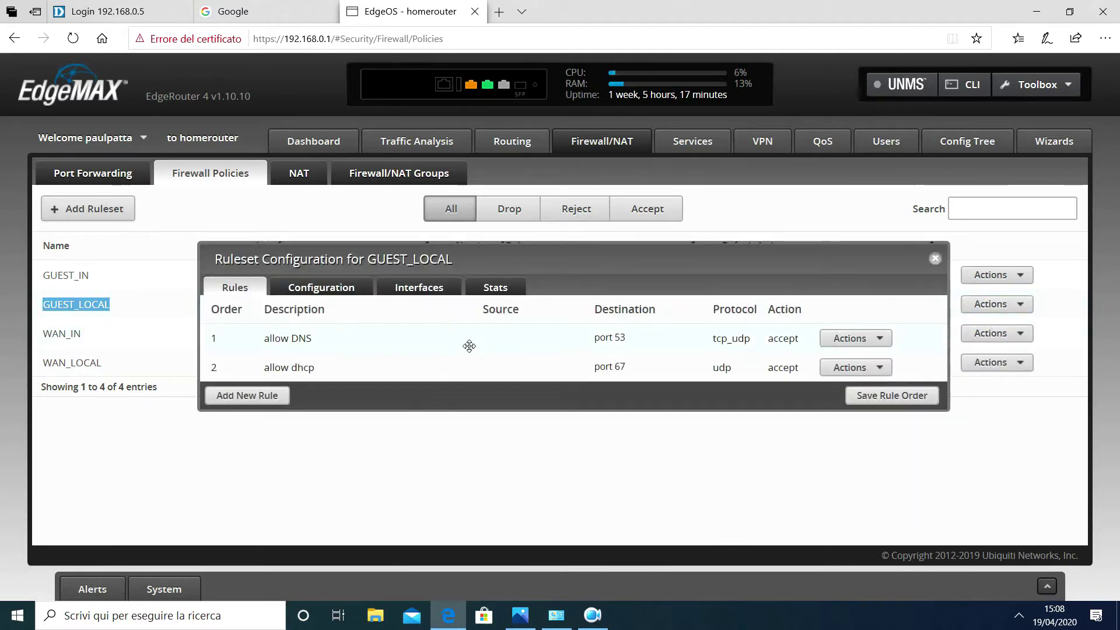
click(867, 343)
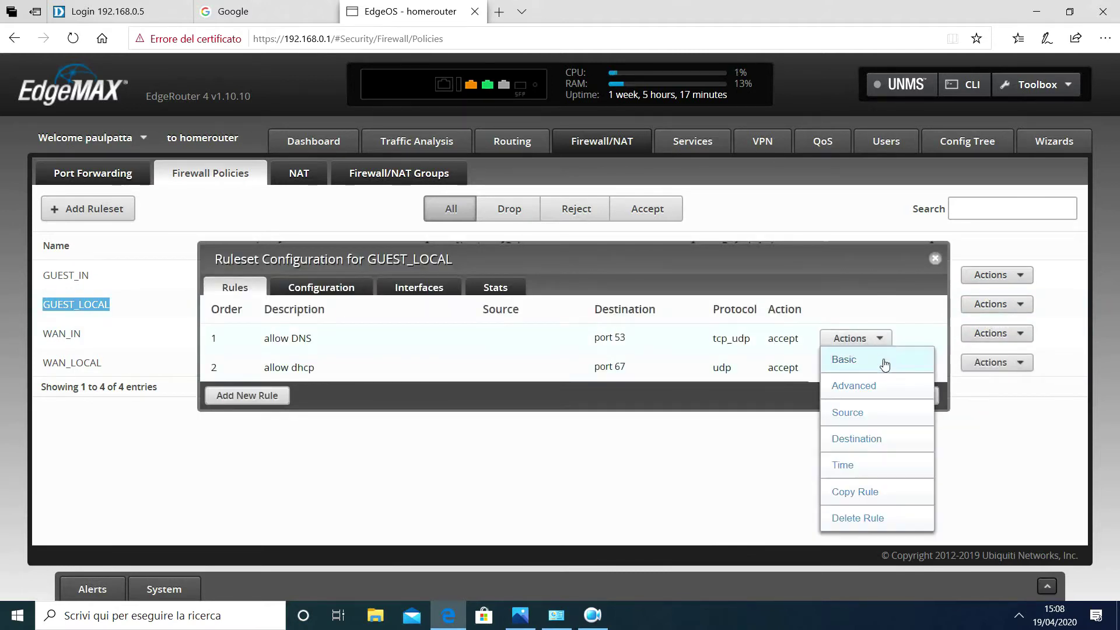
click(430, 375)
drag(258, 351, 324, 356)
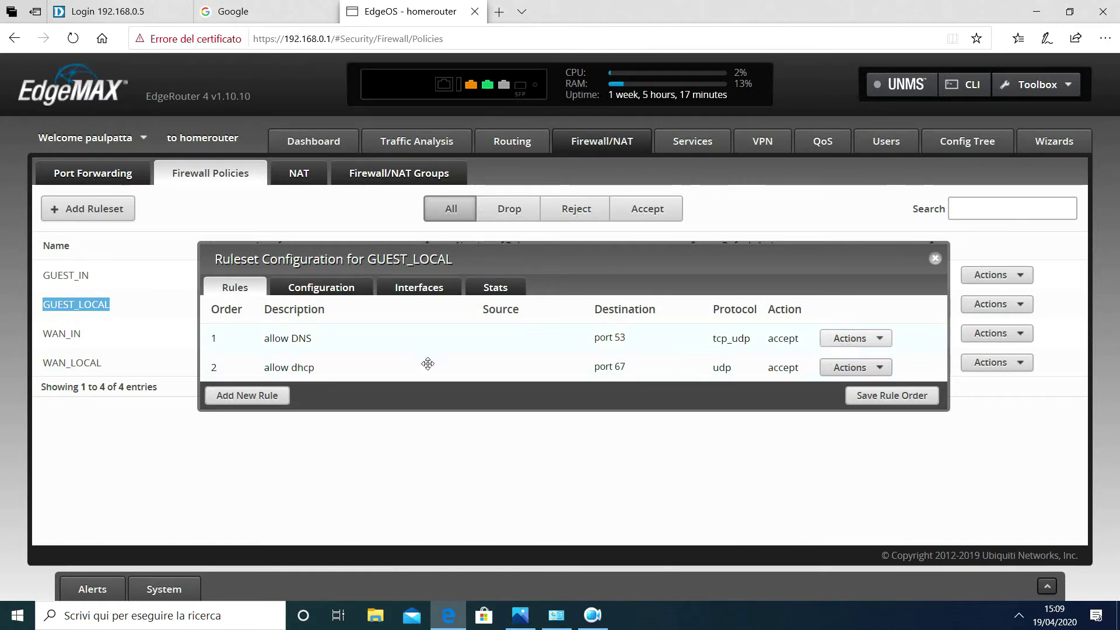
Examine the basic, advanced and source settings of the allow DNS rule in GUEST_LOCAL
click(856, 338)
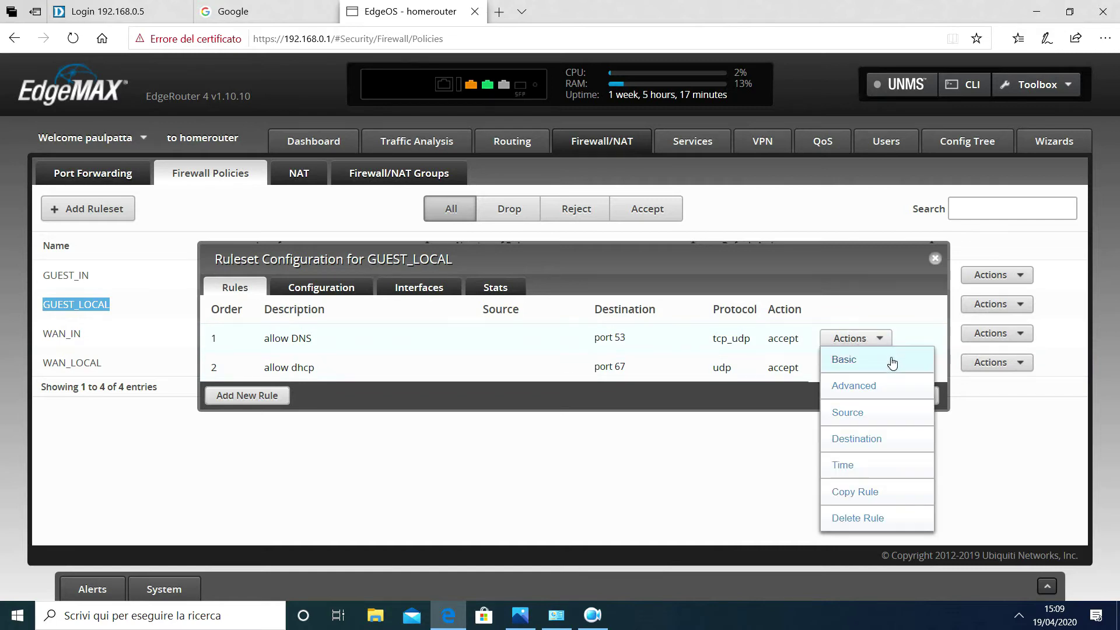
click(841, 356)
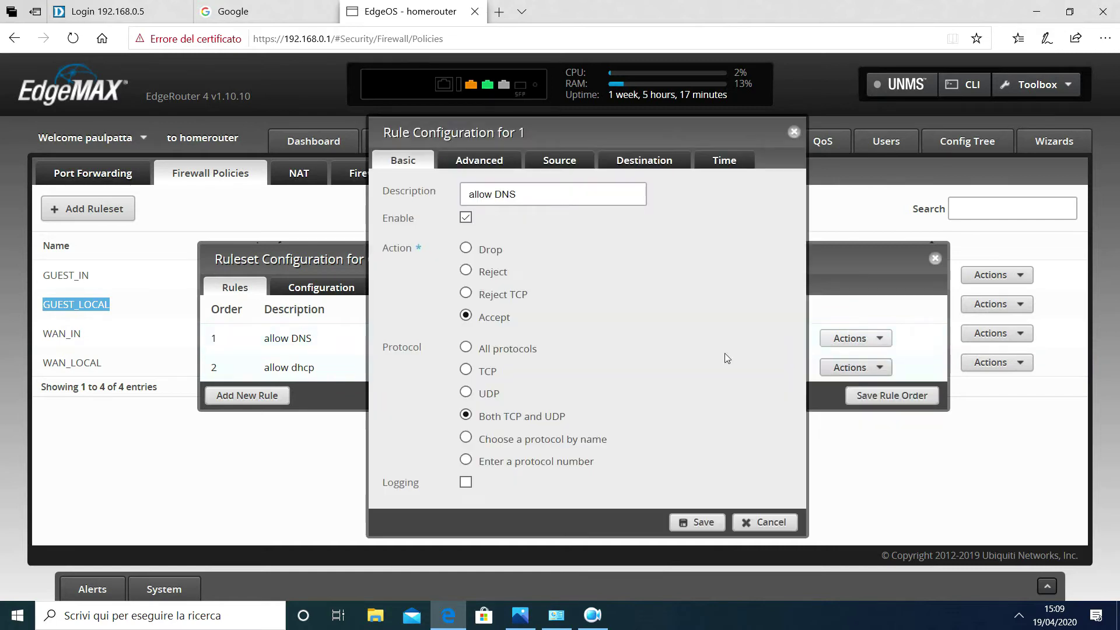
click(522, 201)
drag(522, 203, 466, 205)
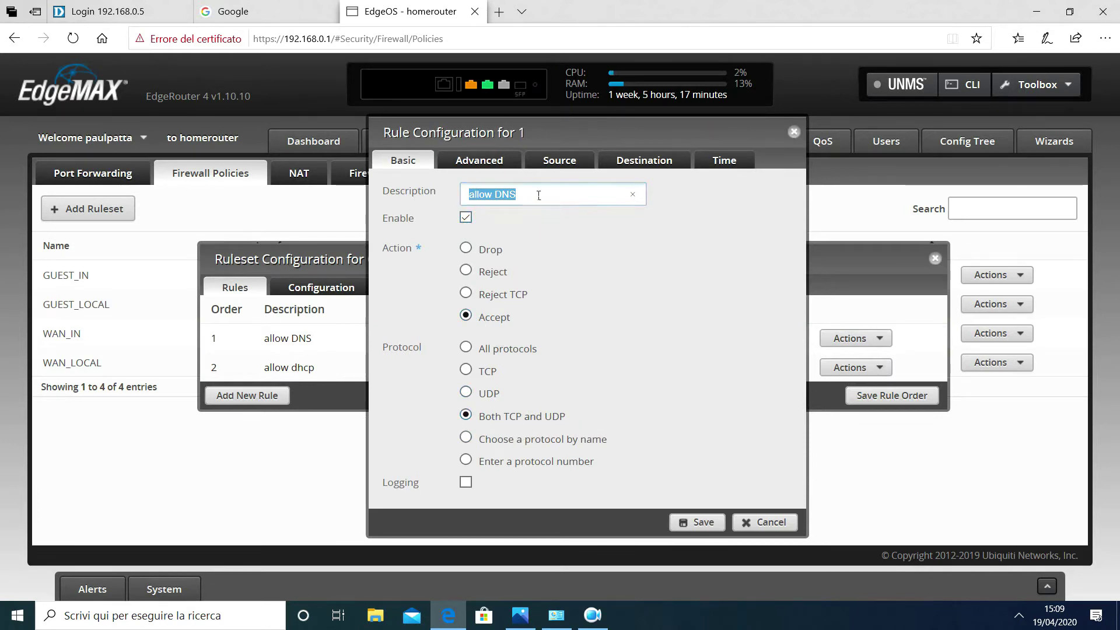
click(497, 165)
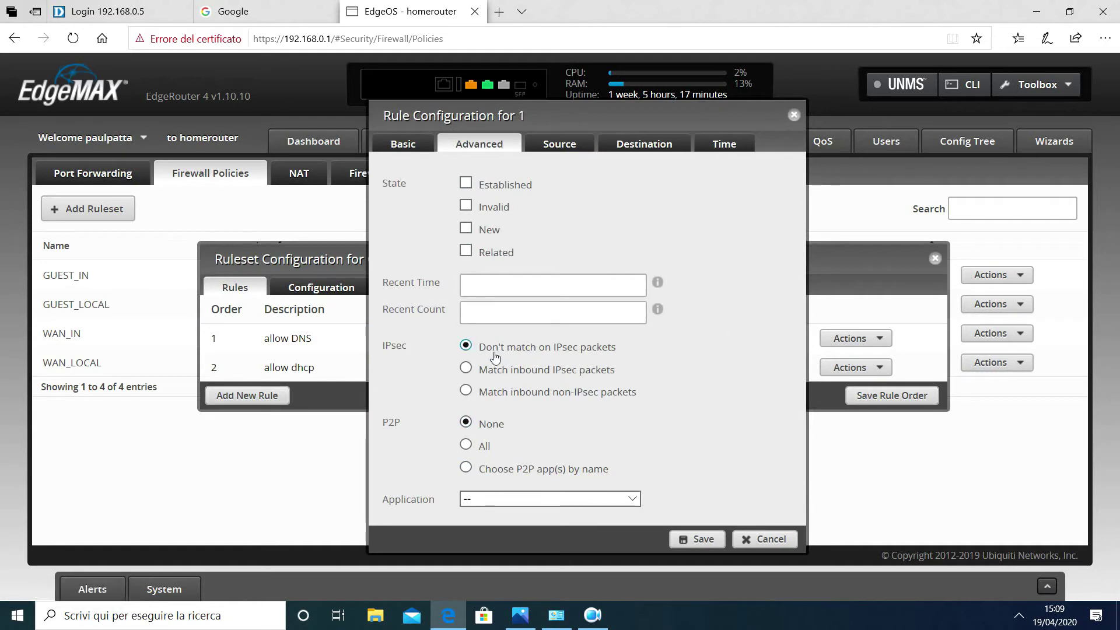
click(557, 144)
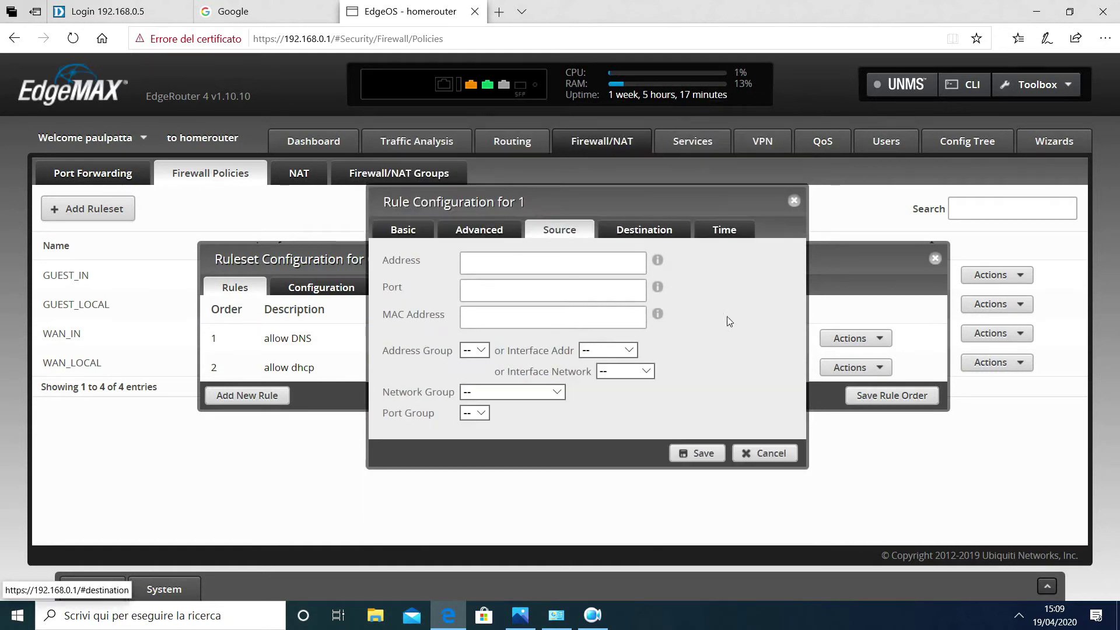
Check the allow DNS rule's destination port and time settings, and close the rule without changes
click(644, 230)
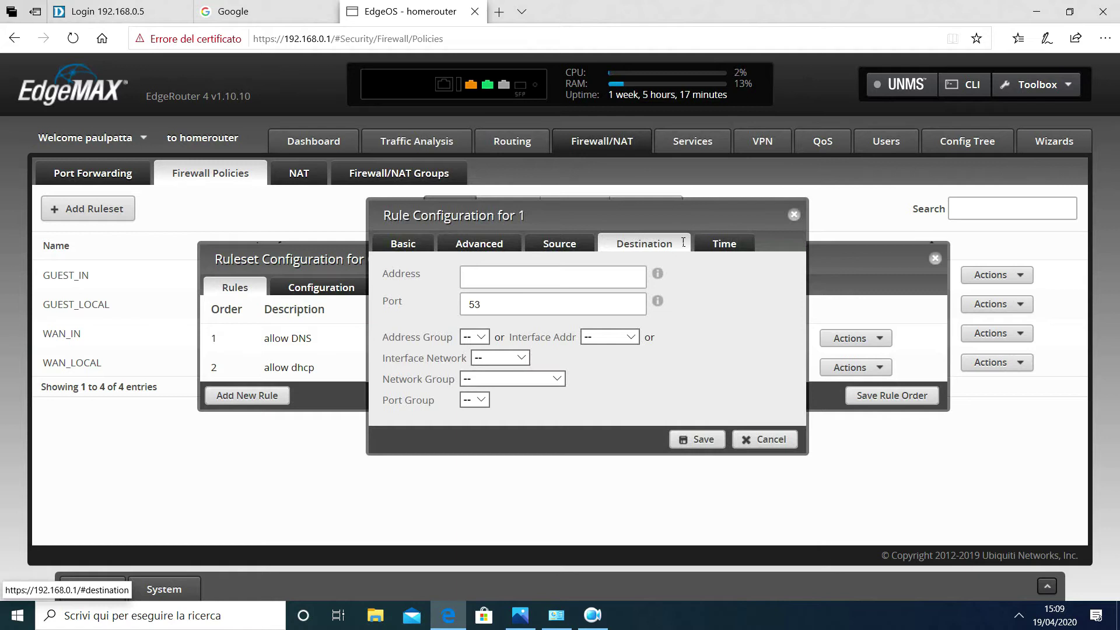
click(498, 308)
double_click(474, 305)
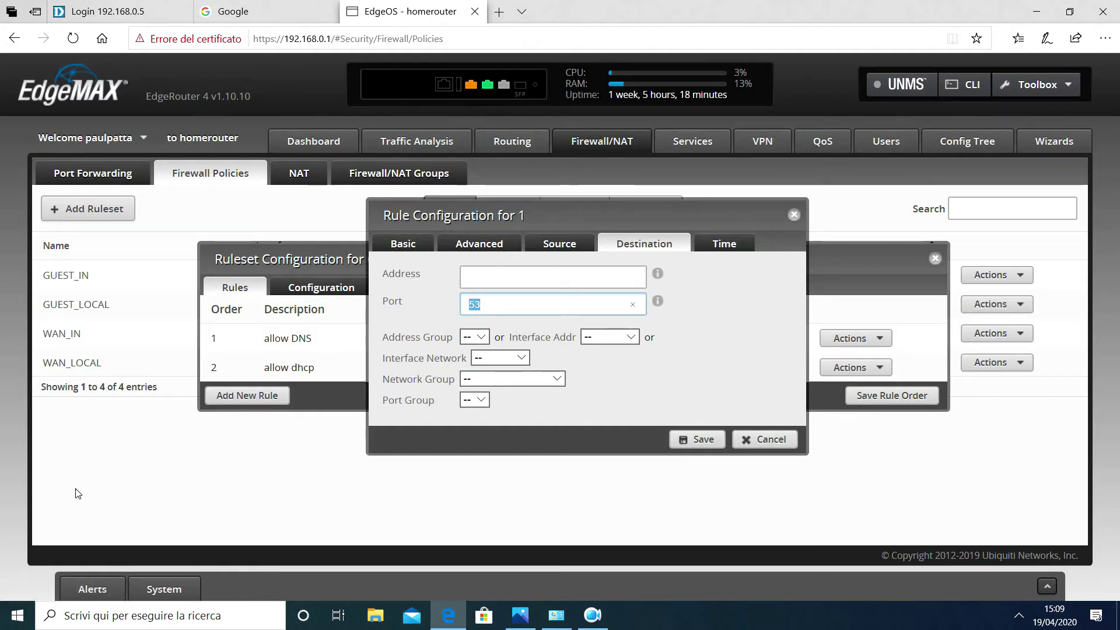
click(503, 309)
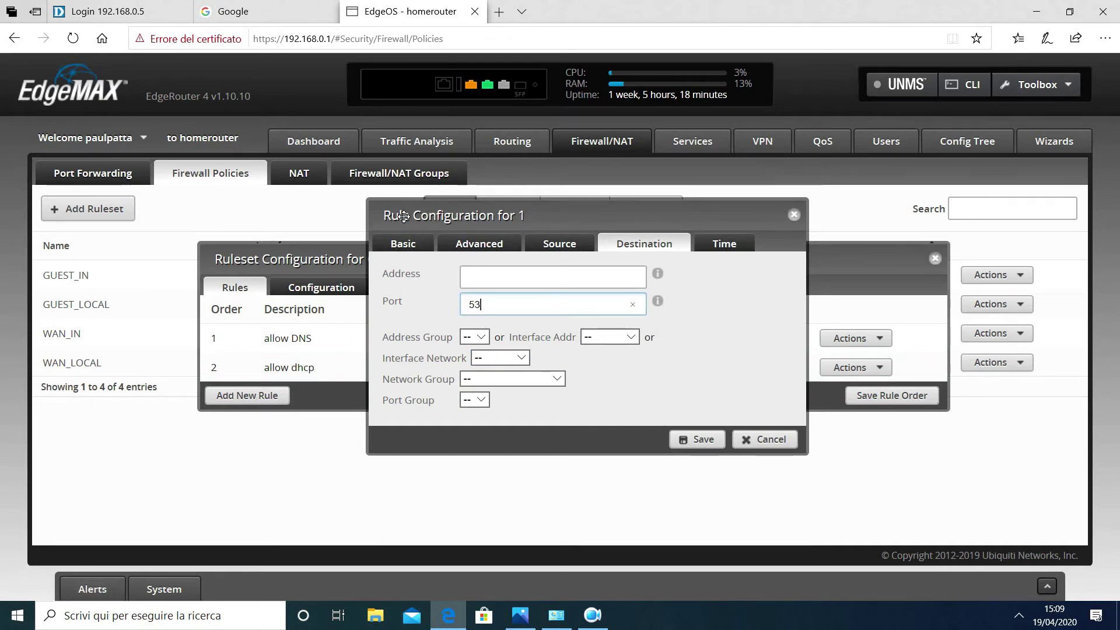
click(736, 244)
click(794, 164)
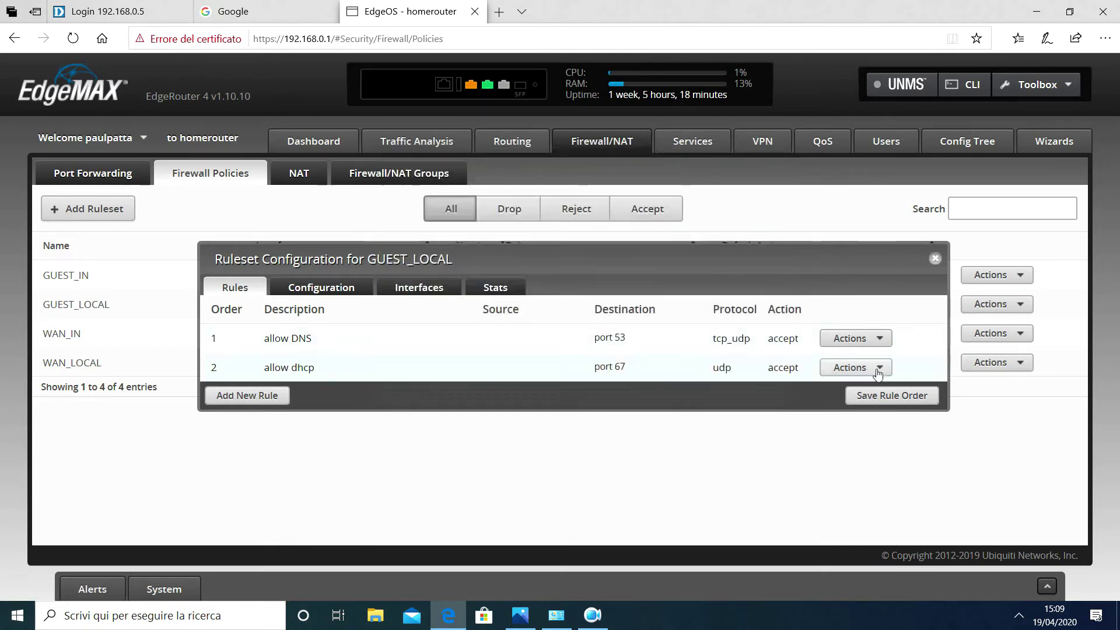
Examine the basic, advanced, source and destination settings of GUEST_LOCAL's allow dhcp rule, and close it without changes
click(858, 367)
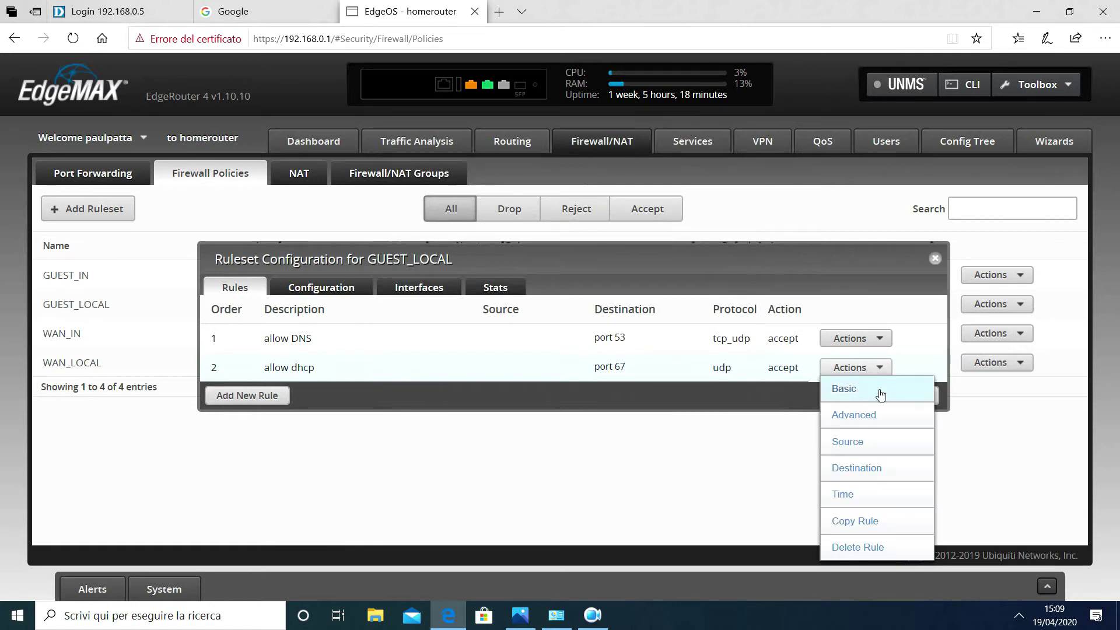
click(865, 386)
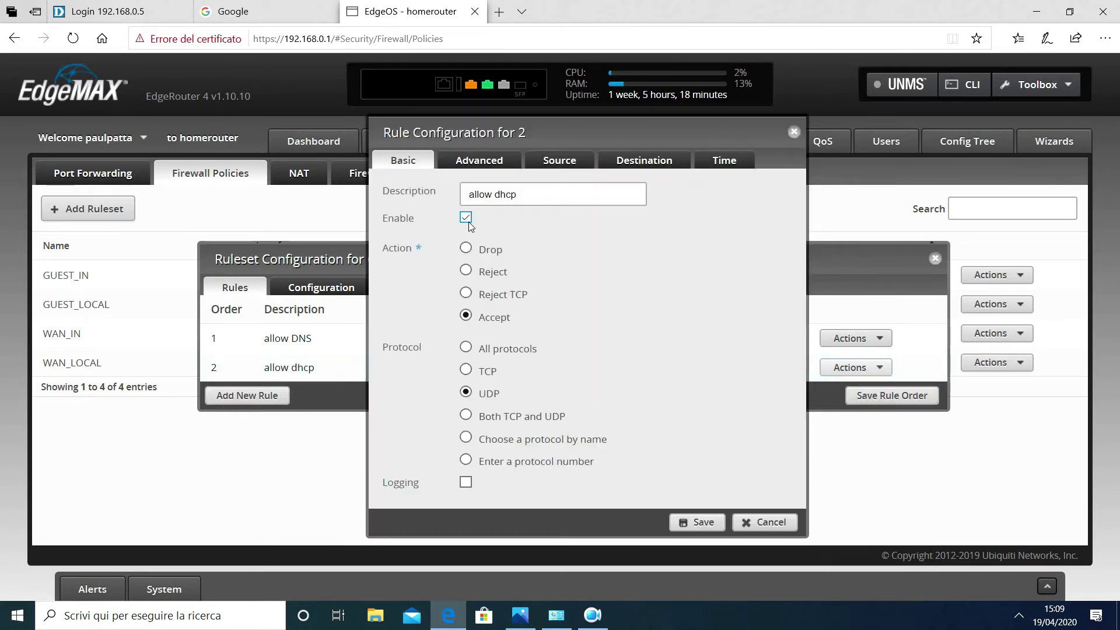
click(459, 160)
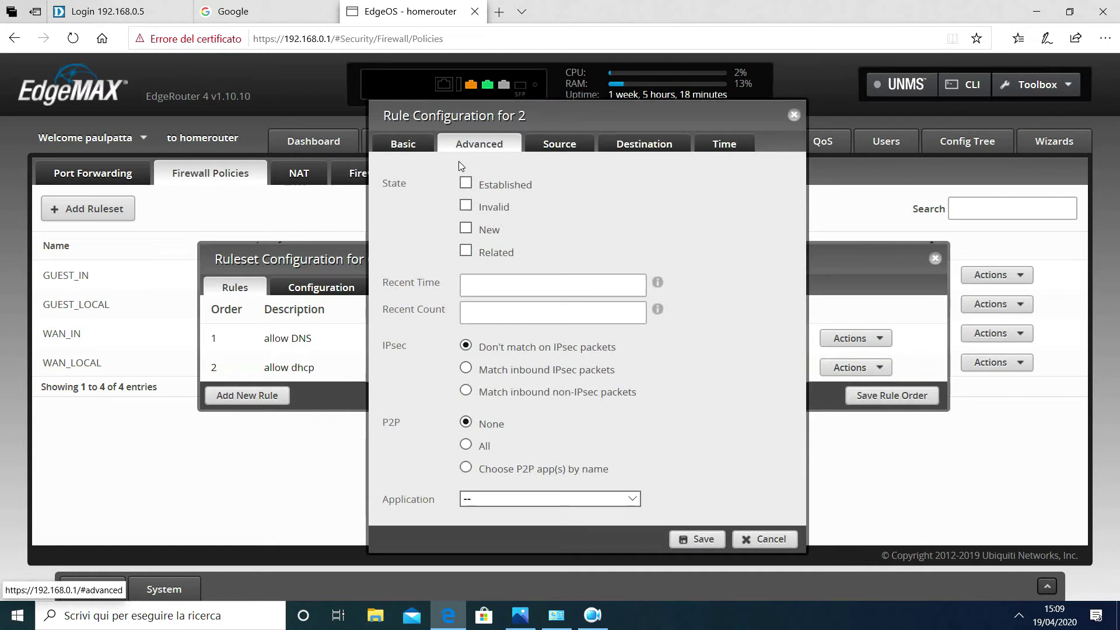
click(565, 146)
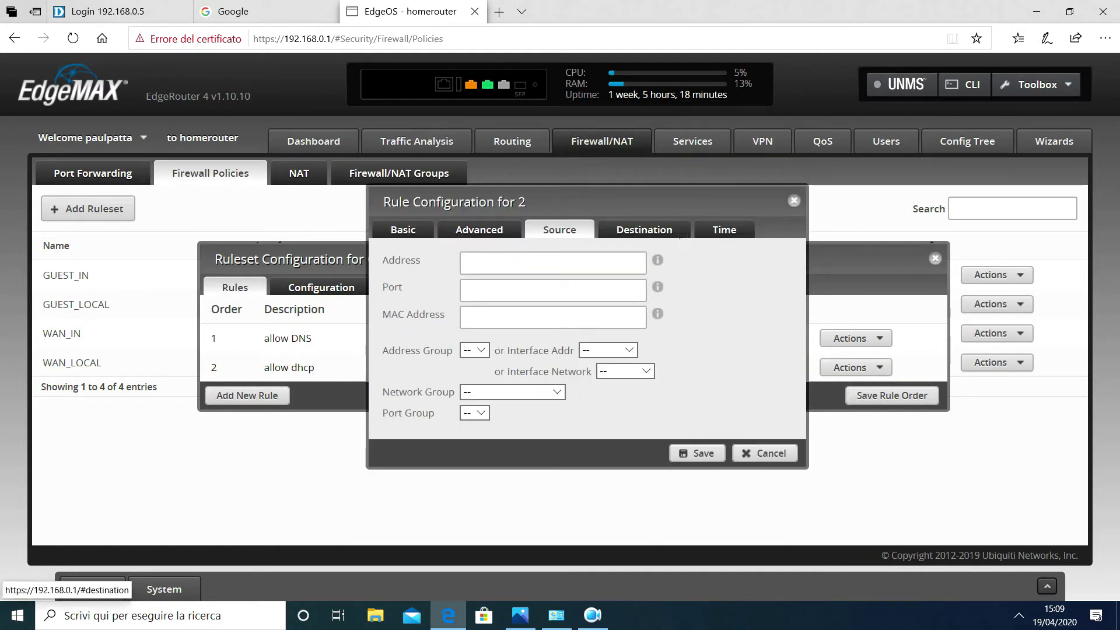
click(644, 230)
double_click(474, 304)
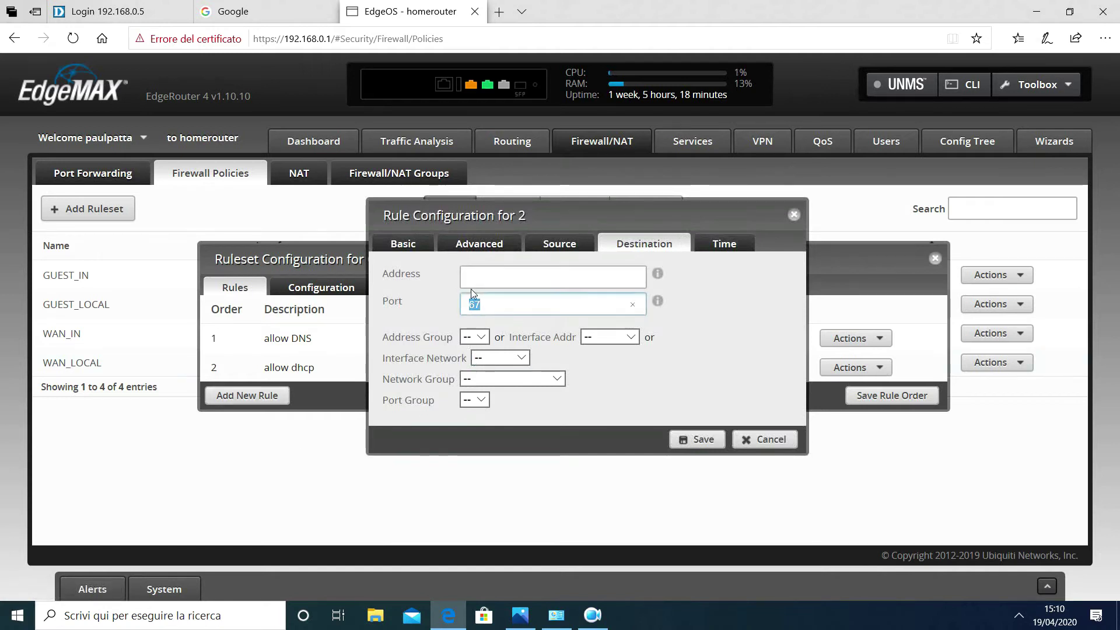
click(755, 441)
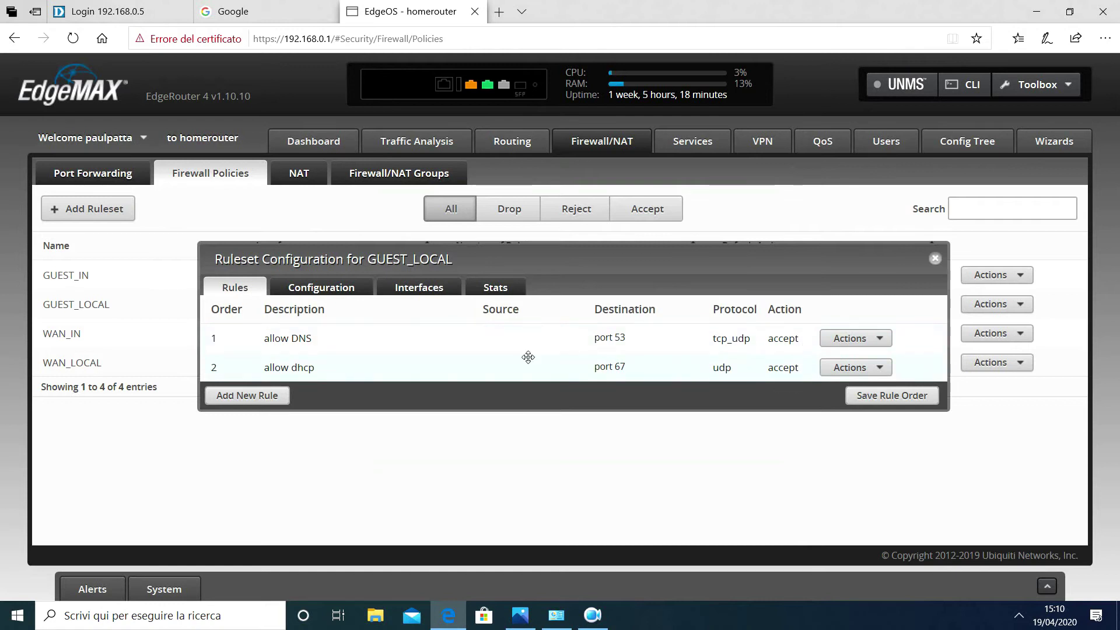
Check GUEST_LOCAL's description and default action, and review its interface and direction choices without changing them
click(346, 291)
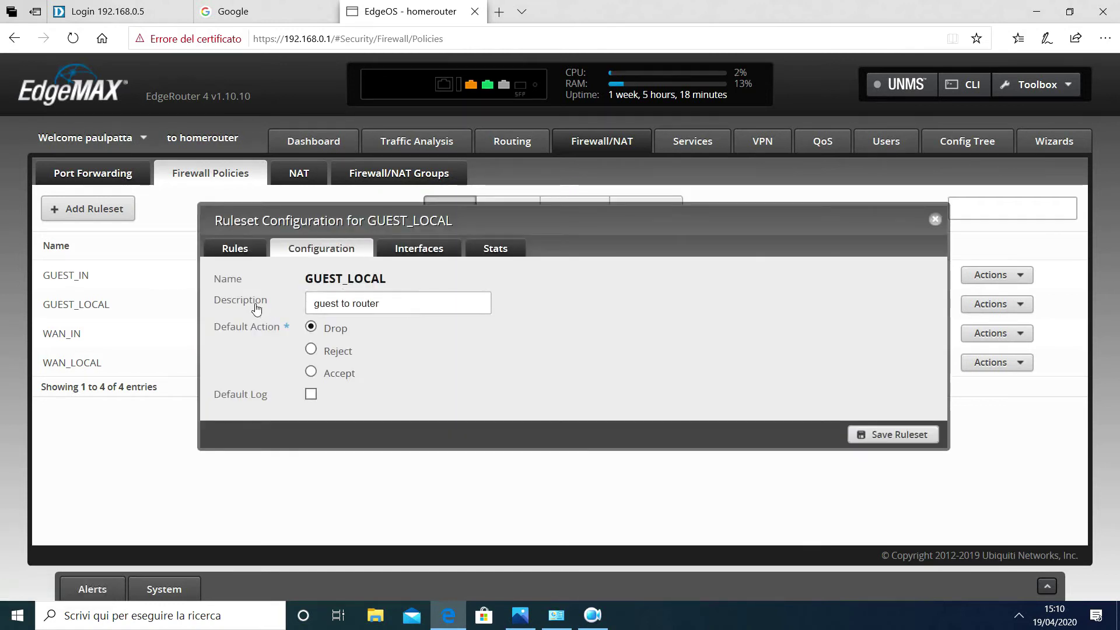
drag(440, 303, 325, 304)
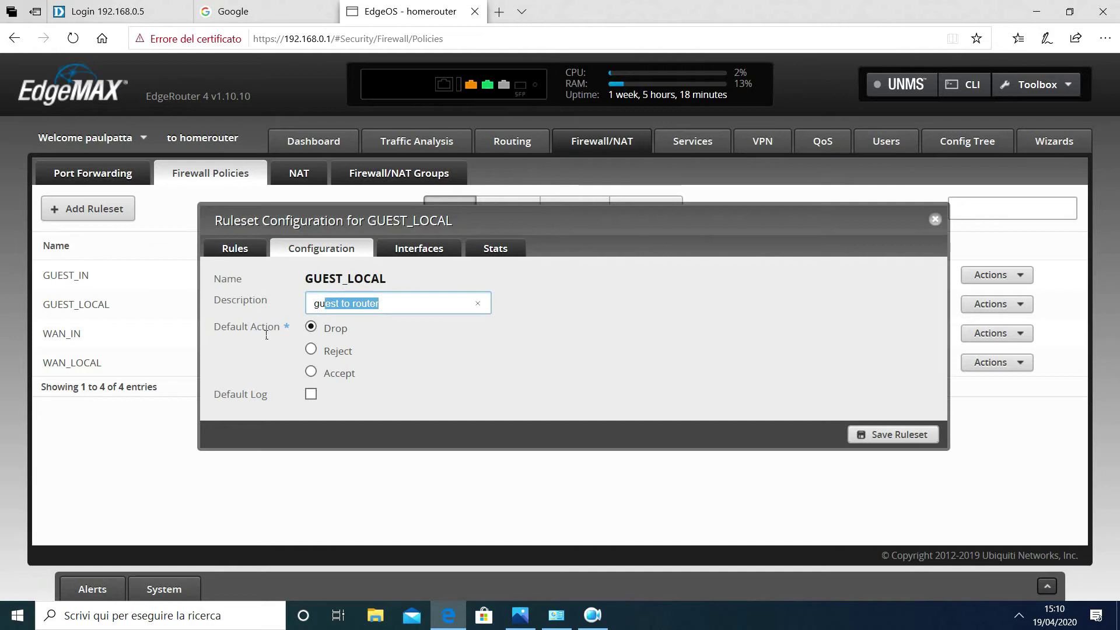
click(415, 252)
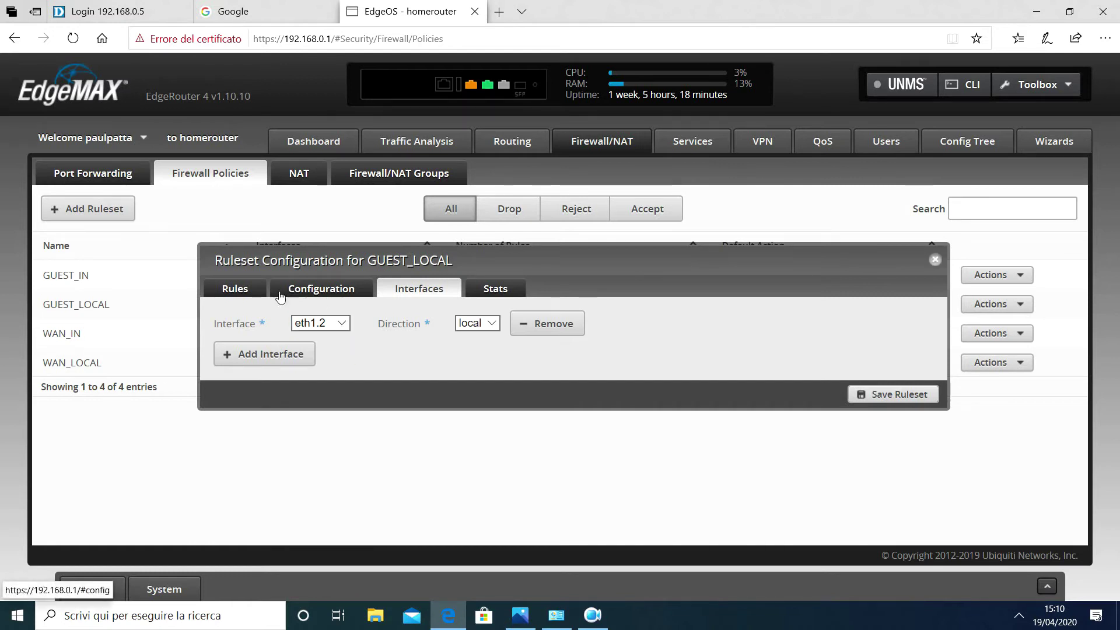
click(341, 323)
click(342, 328)
click(341, 325)
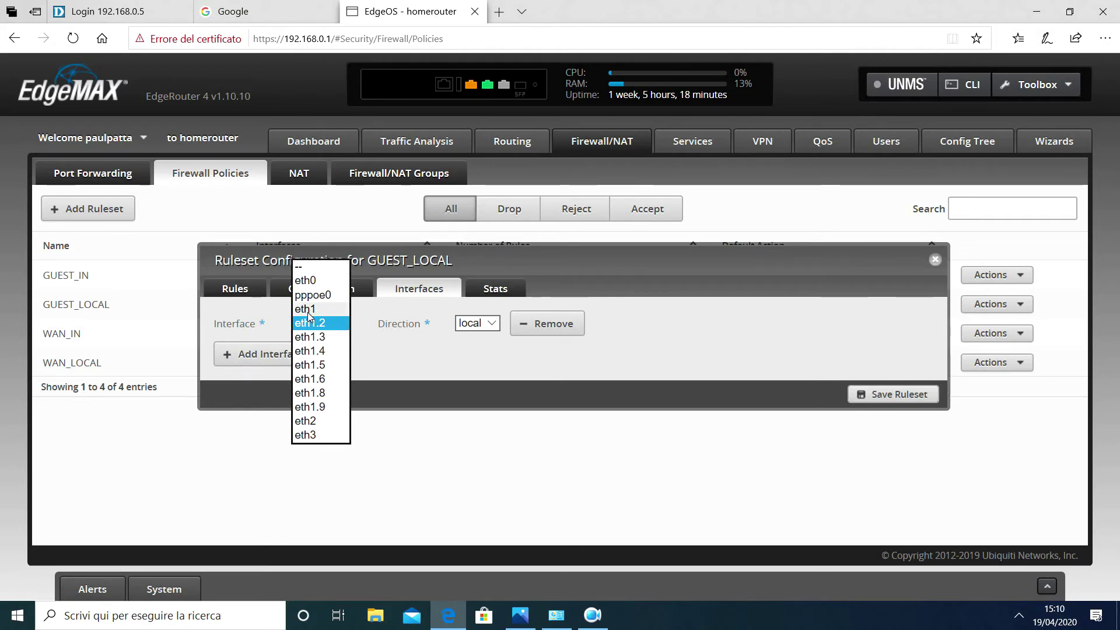
click(338, 320)
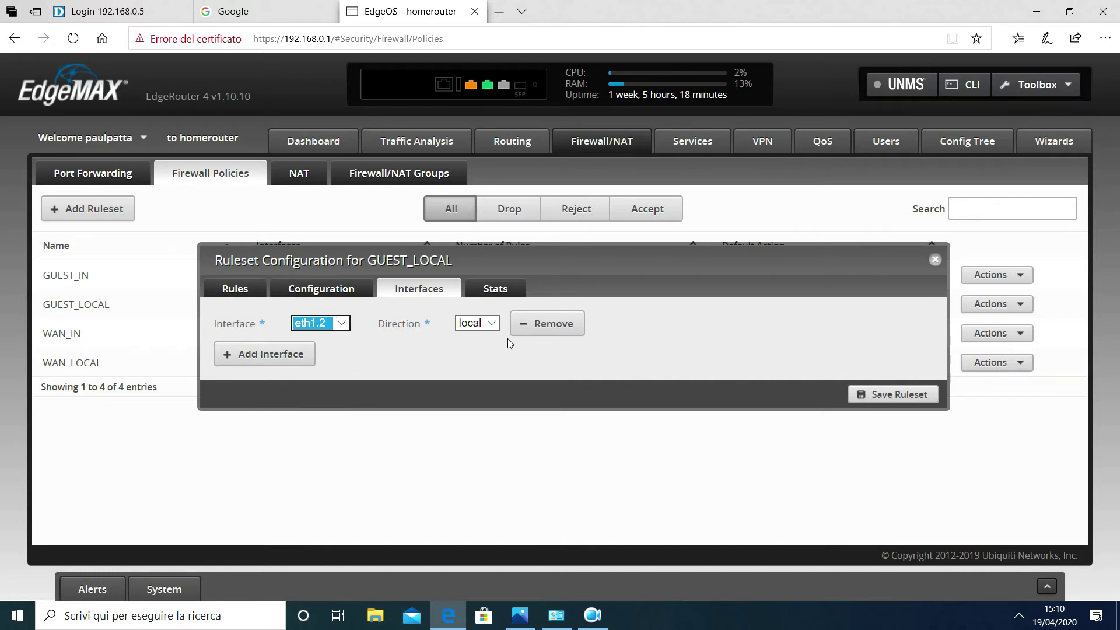
click(492, 324)
click(493, 324)
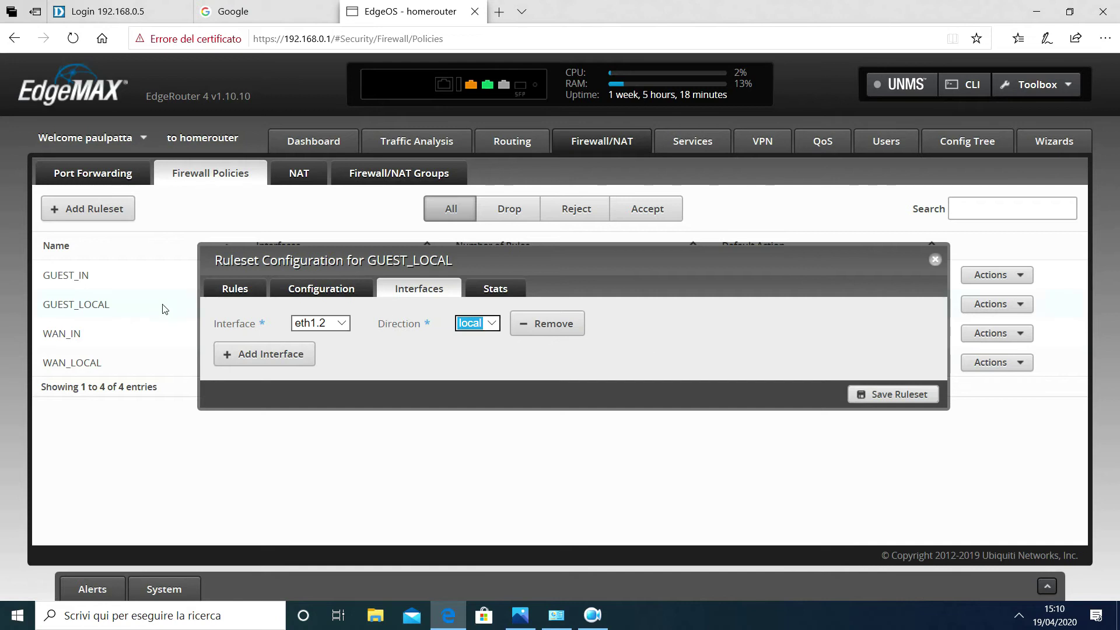
Recheck GUEST_LOCAL's rules and interface assignment, and close the ruleset without saving
click(219, 294)
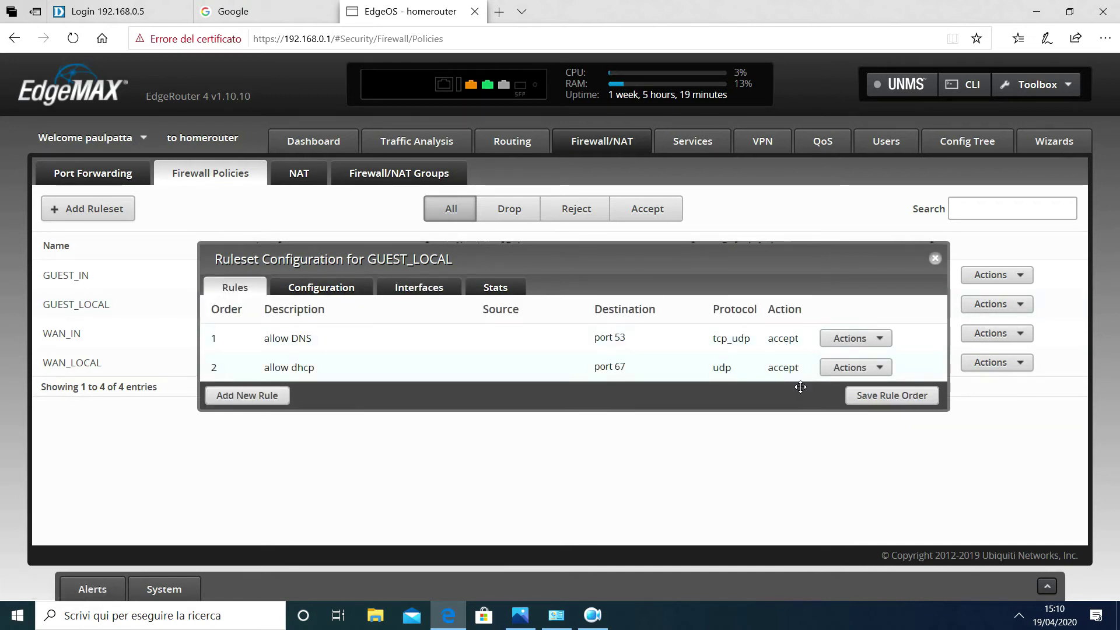
click(430, 288)
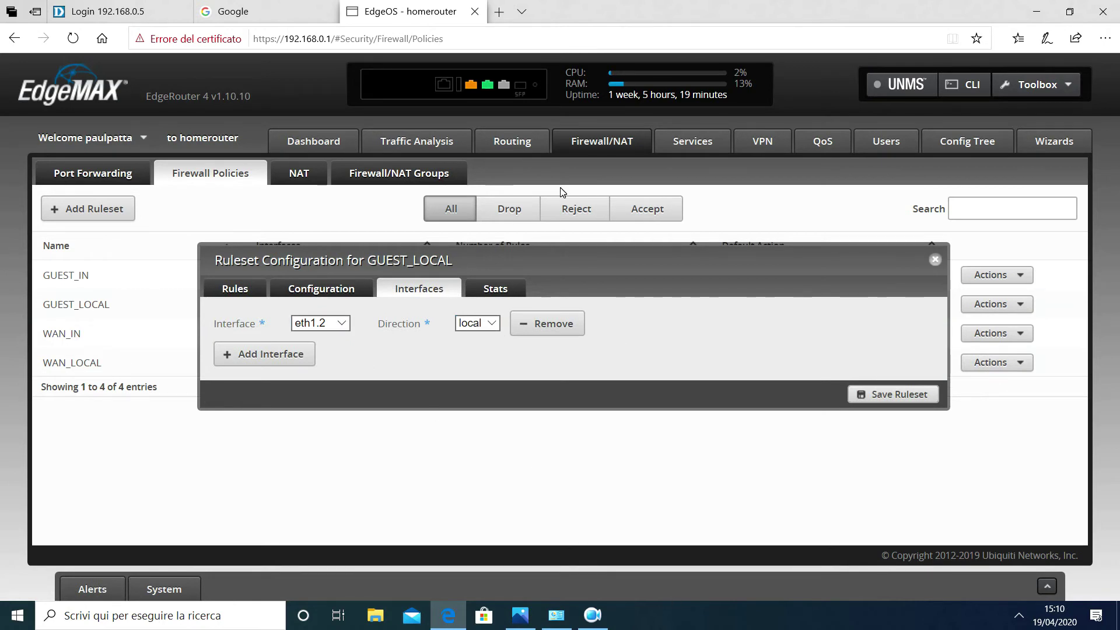
click(935, 260)
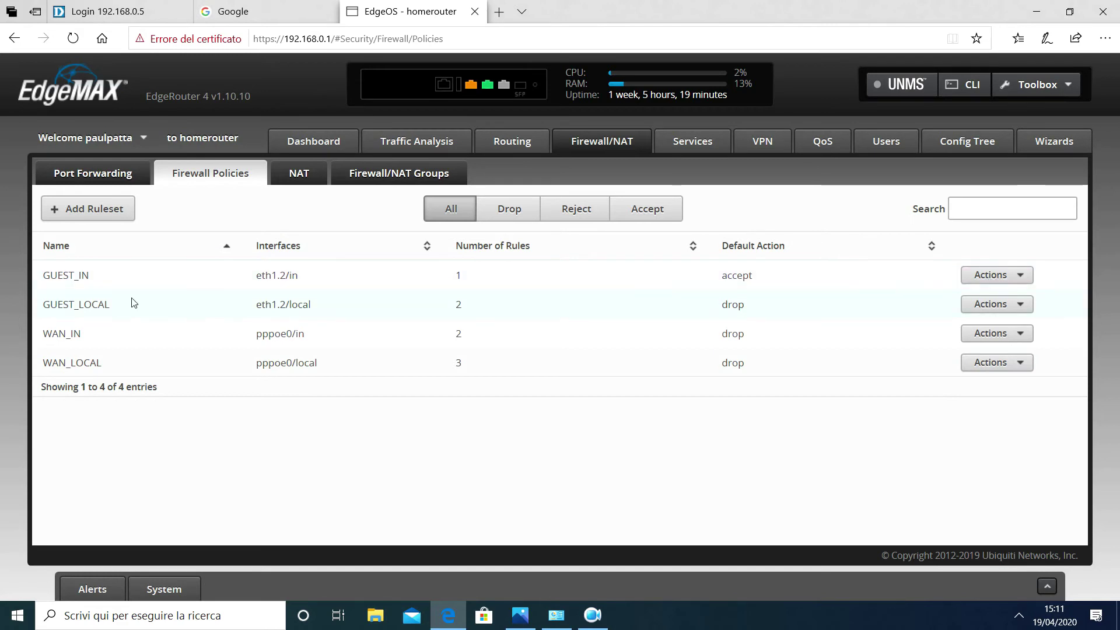
Open the LAN_NETWORK firewall group for editing
click(414, 183)
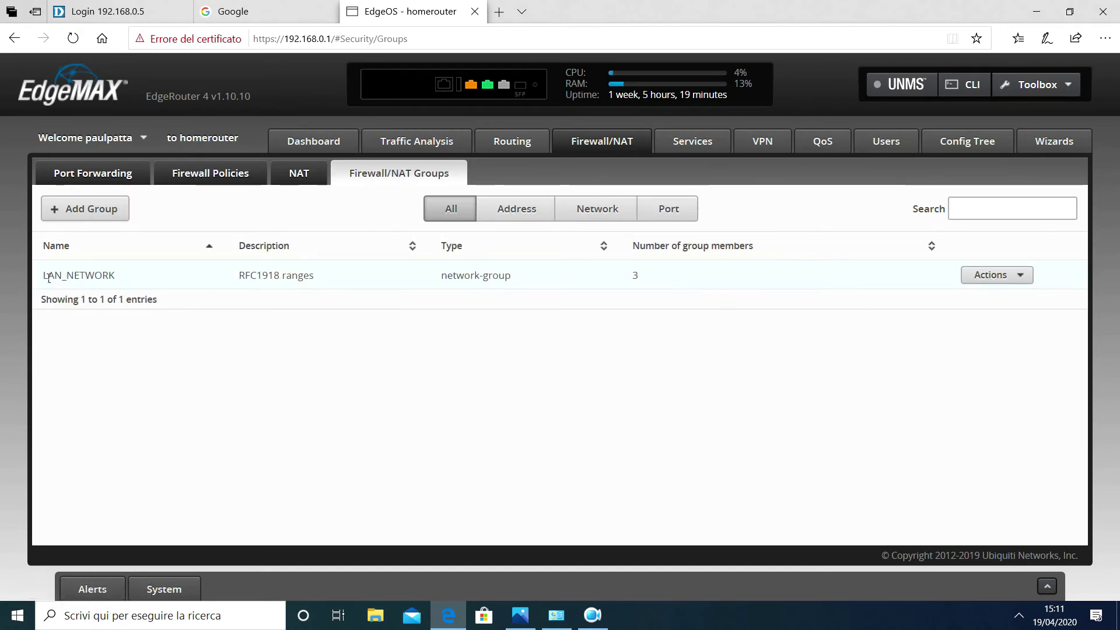
drag(48, 278, 122, 283)
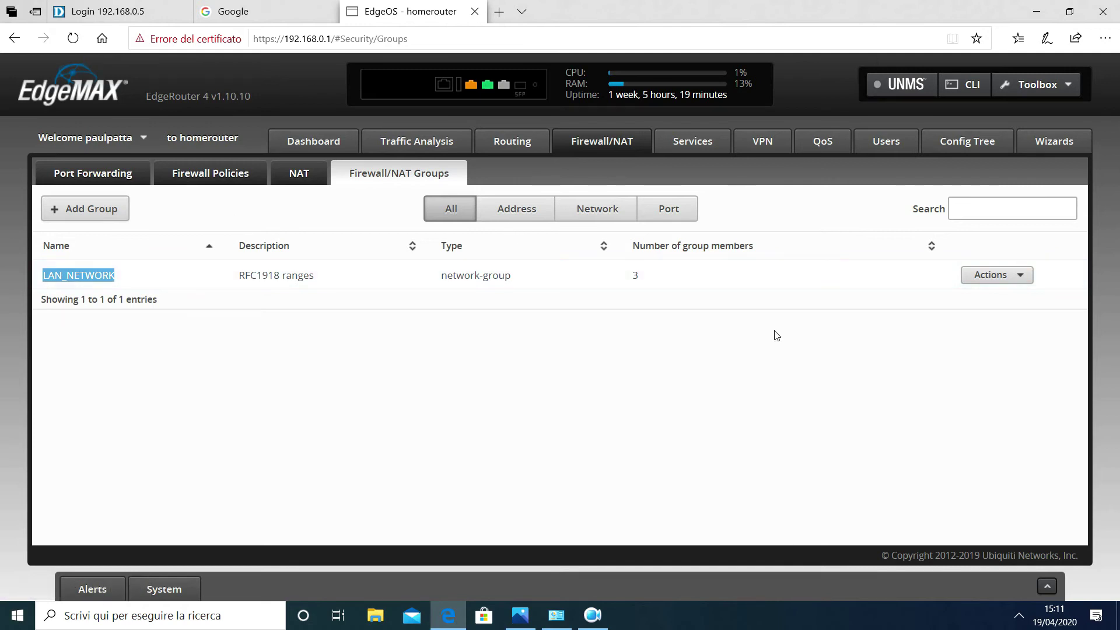
click(1026, 285)
click(980, 293)
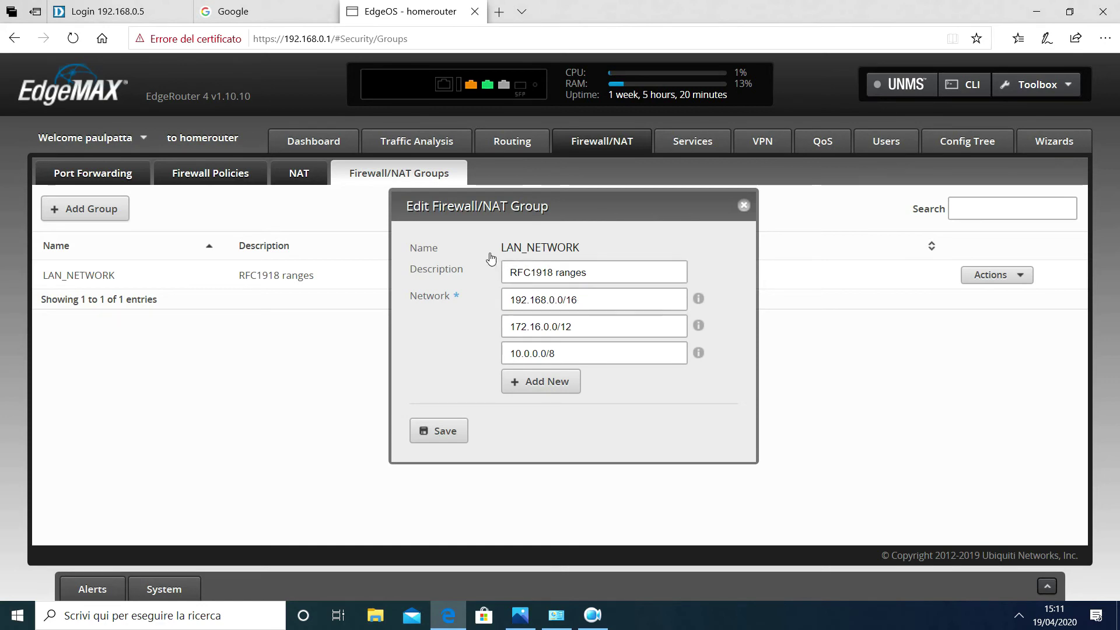
Point out the LAN_NETWORK group's name and each of its network ranges, and close the group without changes
double_click(508, 248)
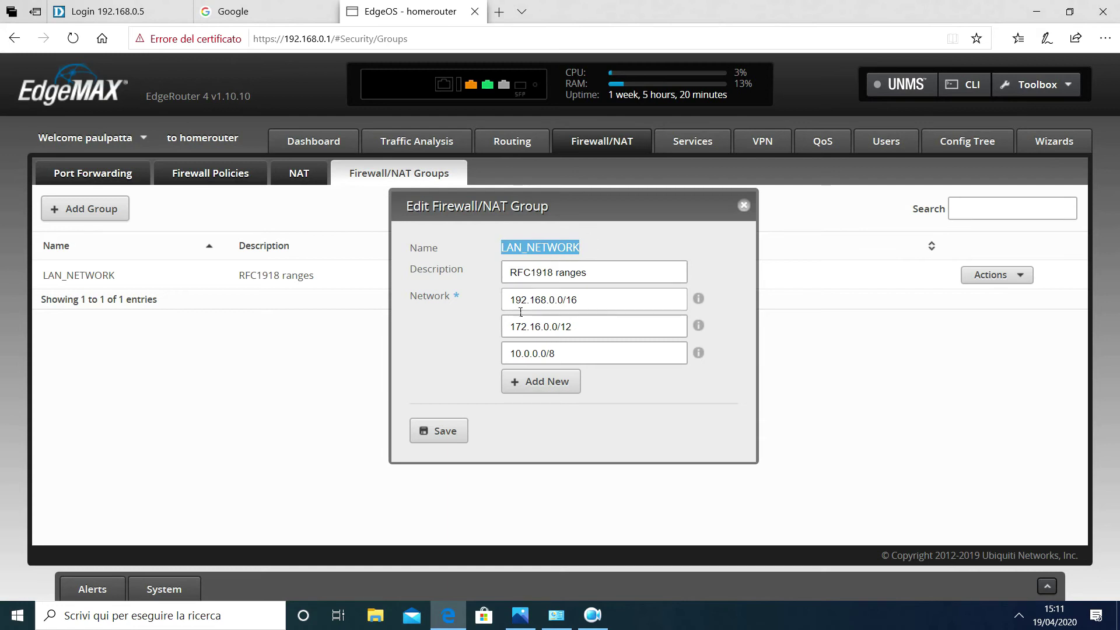
click(474, 304)
drag(510, 300, 565, 301)
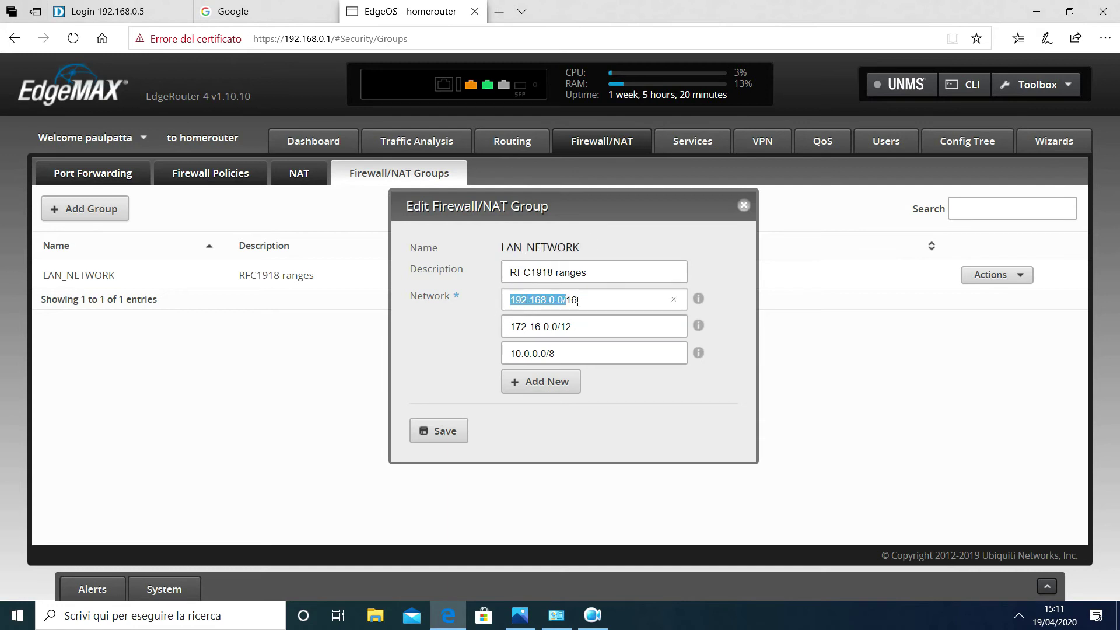
drag(511, 337, 580, 326)
drag(511, 300, 588, 307)
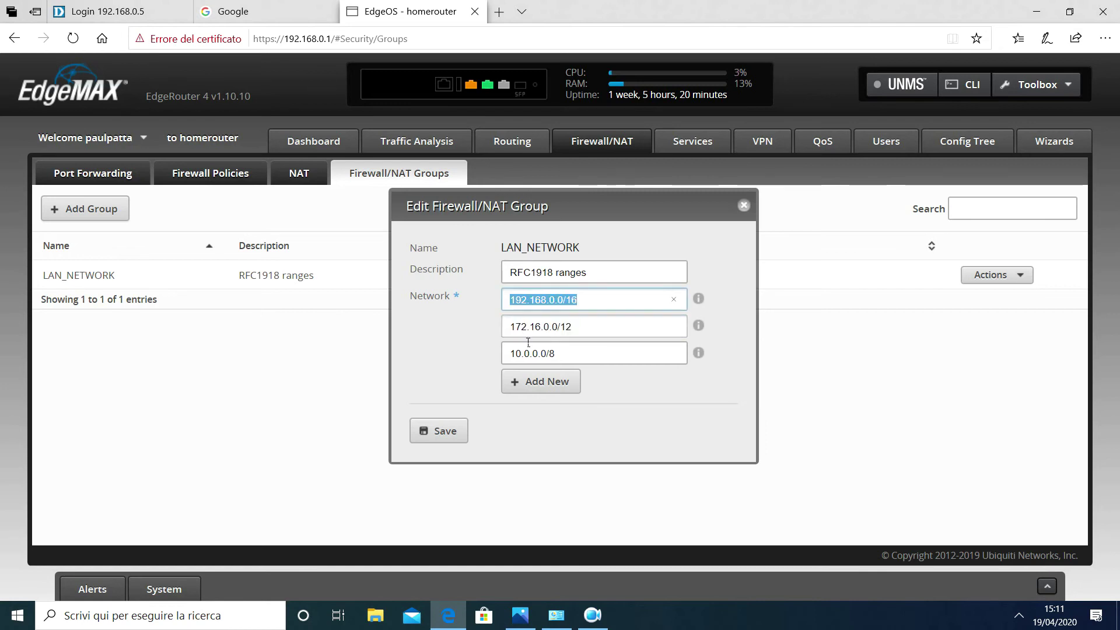
drag(513, 329, 557, 354)
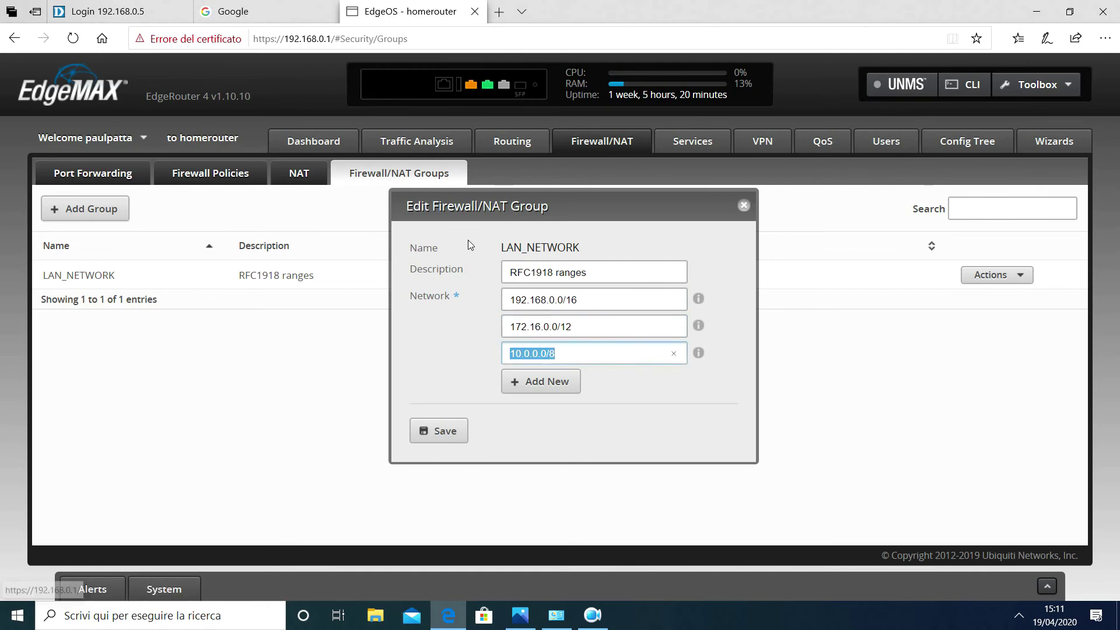
click(743, 206)
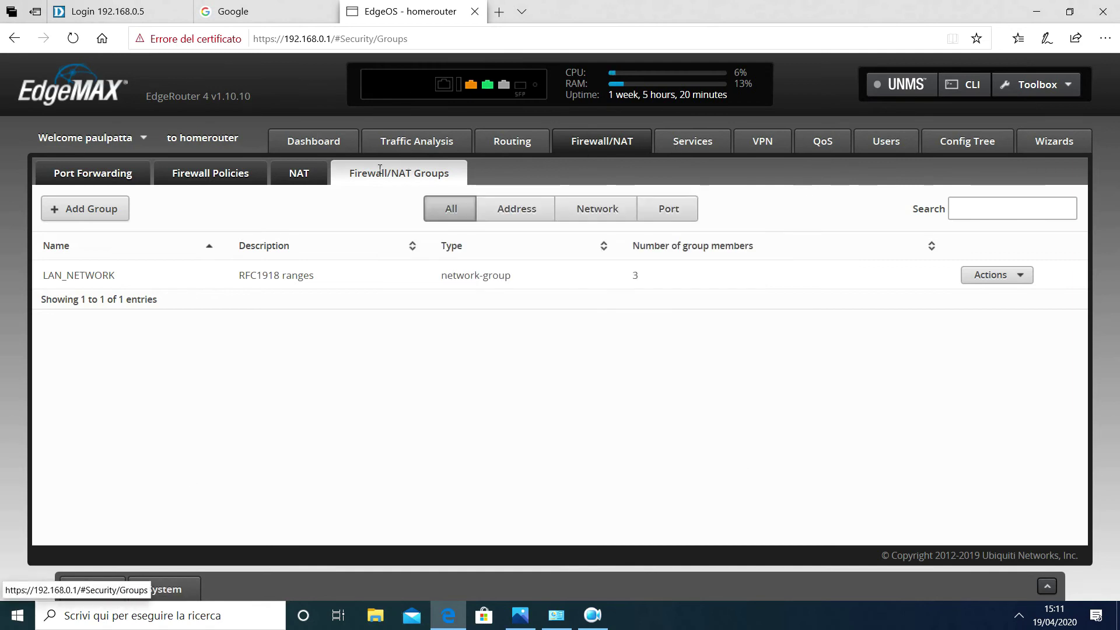
Return to the firewall policies and open the GUEST_IN ruleset's list of rules
click(225, 178)
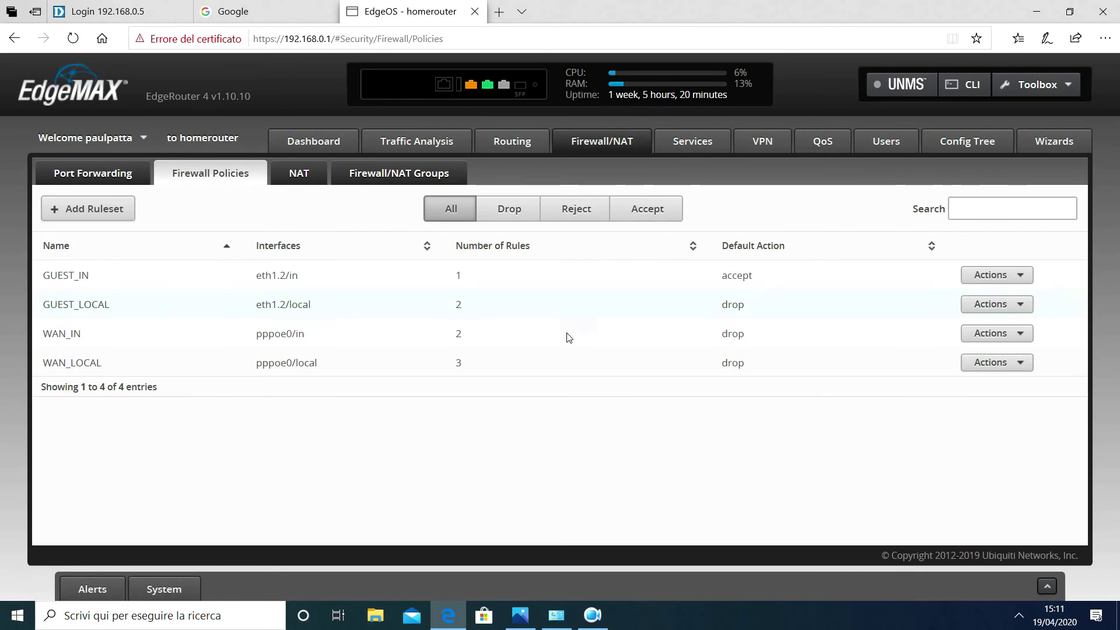
click(1020, 281)
click(1022, 295)
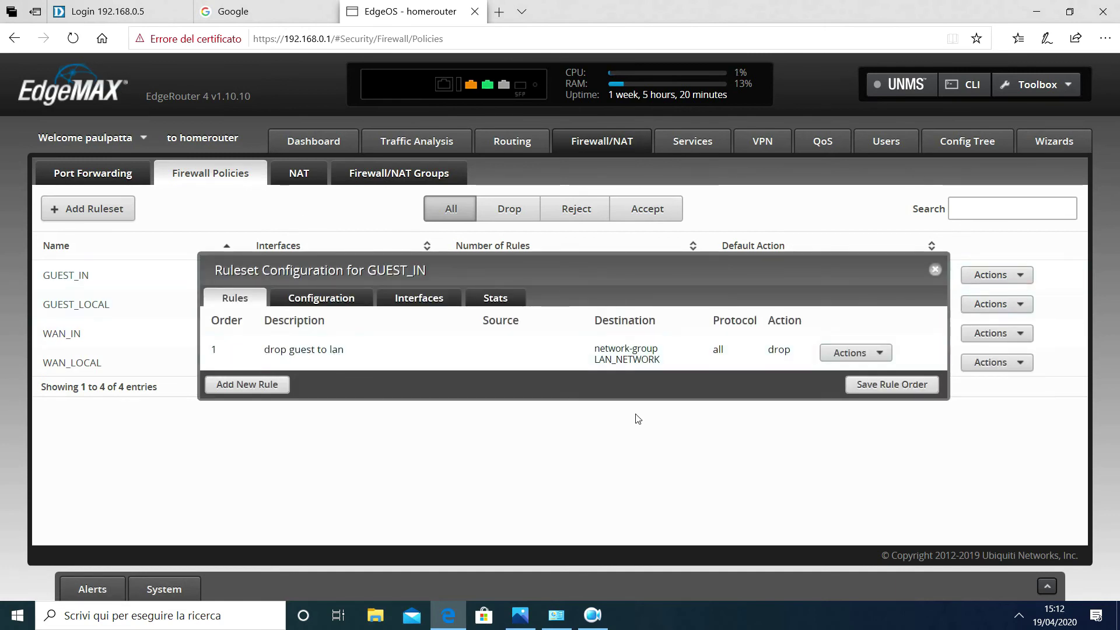
Examine the drop guest to lan rule's basic, advanced and source settings and its destination network group, and close it unchanged
click(856, 353)
click(862, 373)
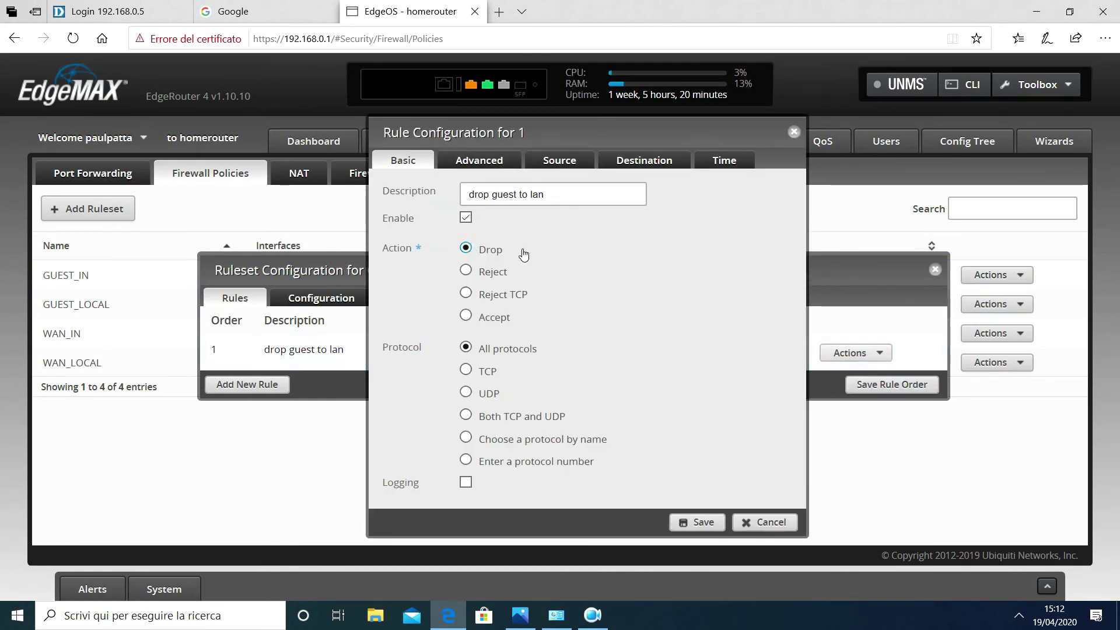
click(479, 160)
click(577, 150)
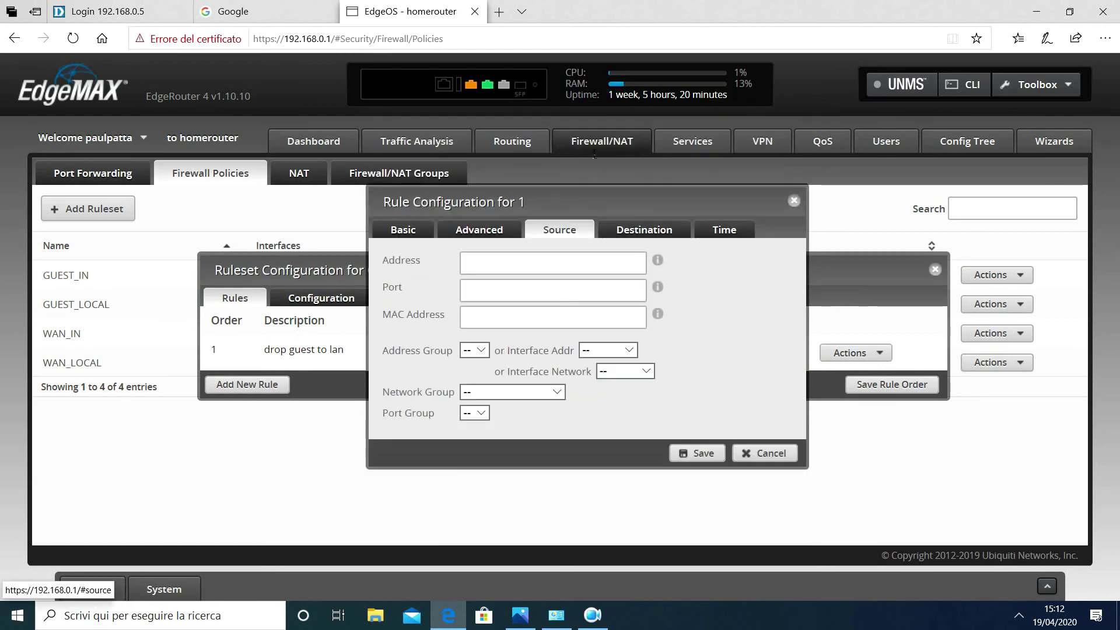
click(644, 244)
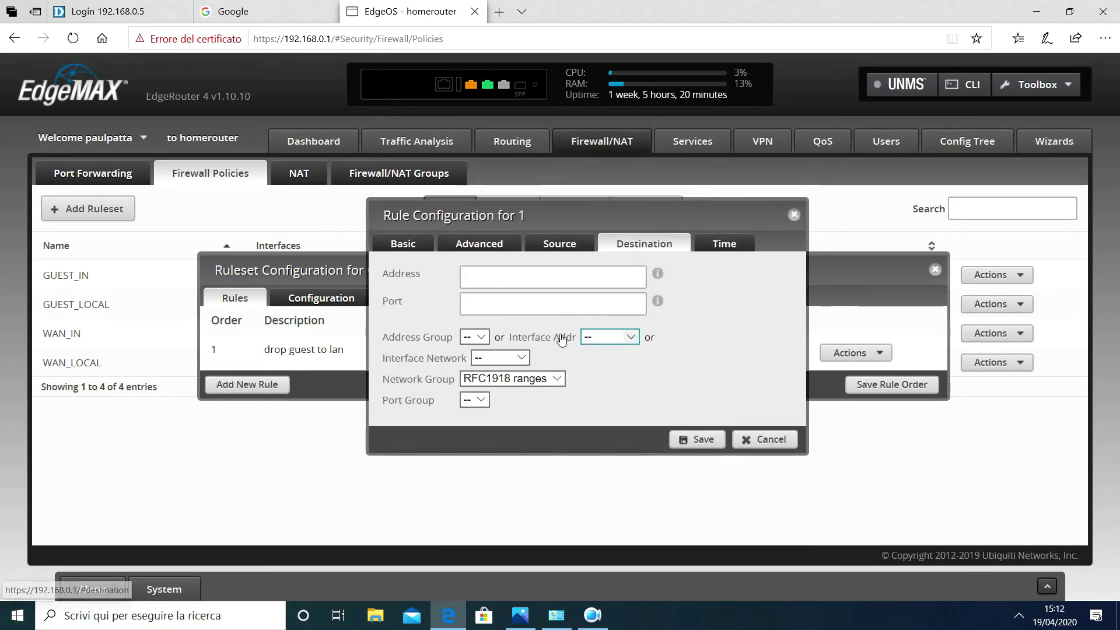
click(523, 379)
click(526, 382)
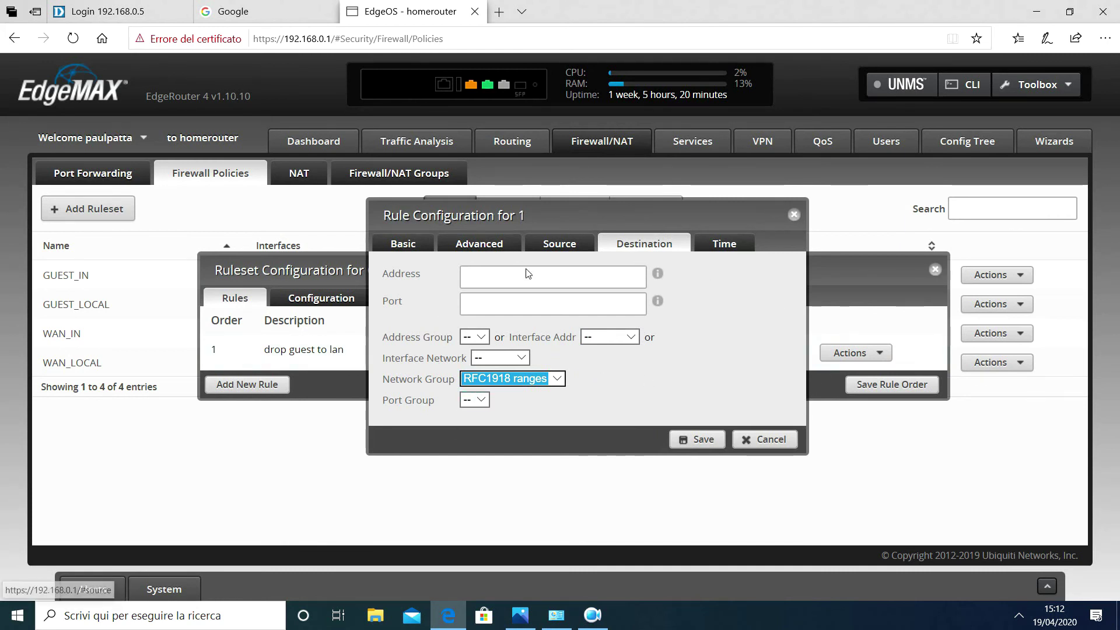
click(792, 215)
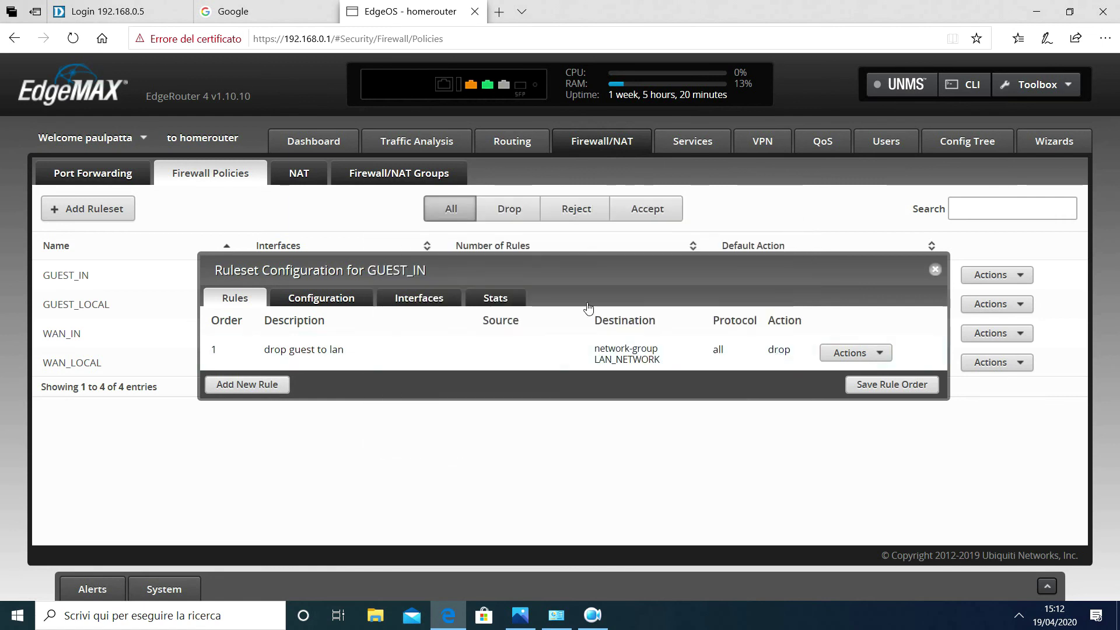
Check GUEST_IN's default action, interface and direction, and close the ruleset without saving
click(336, 302)
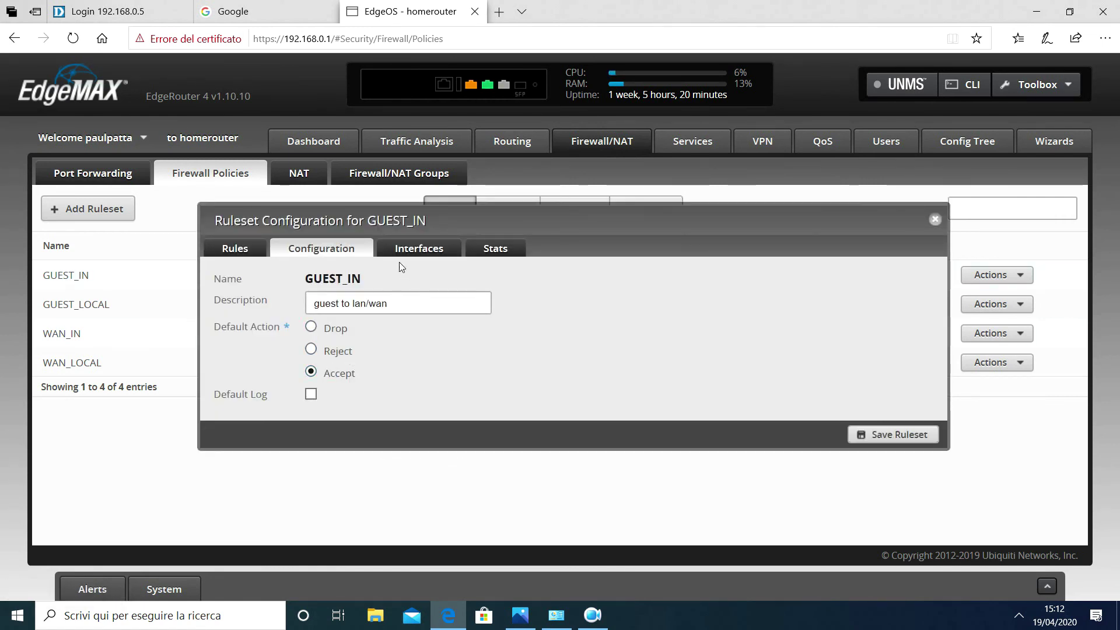
click(423, 251)
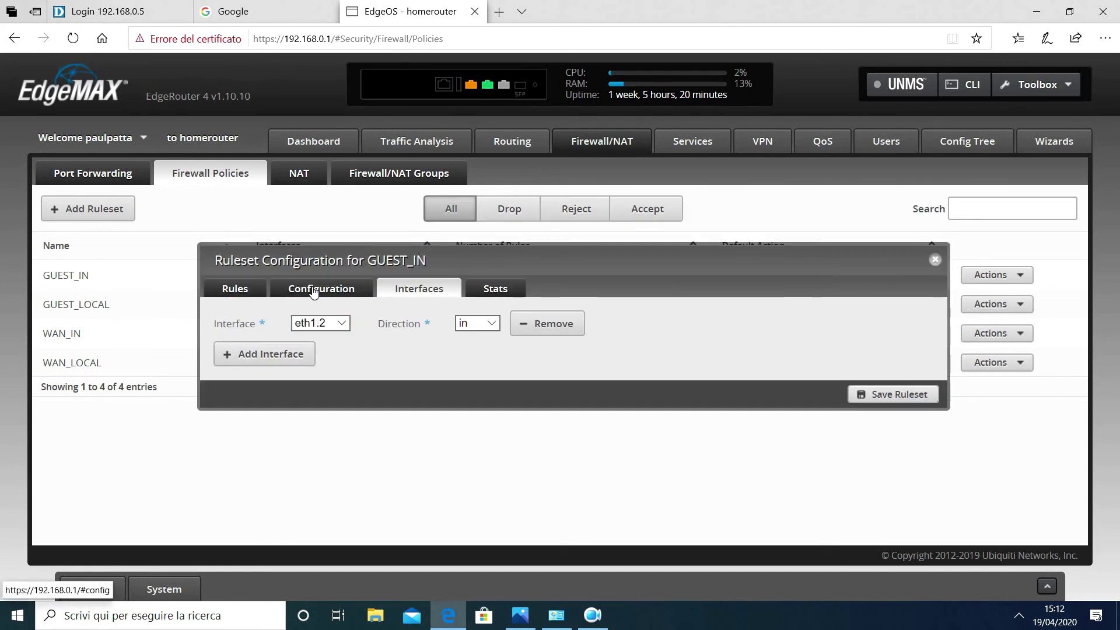
click(477, 323)
click(470, 334)
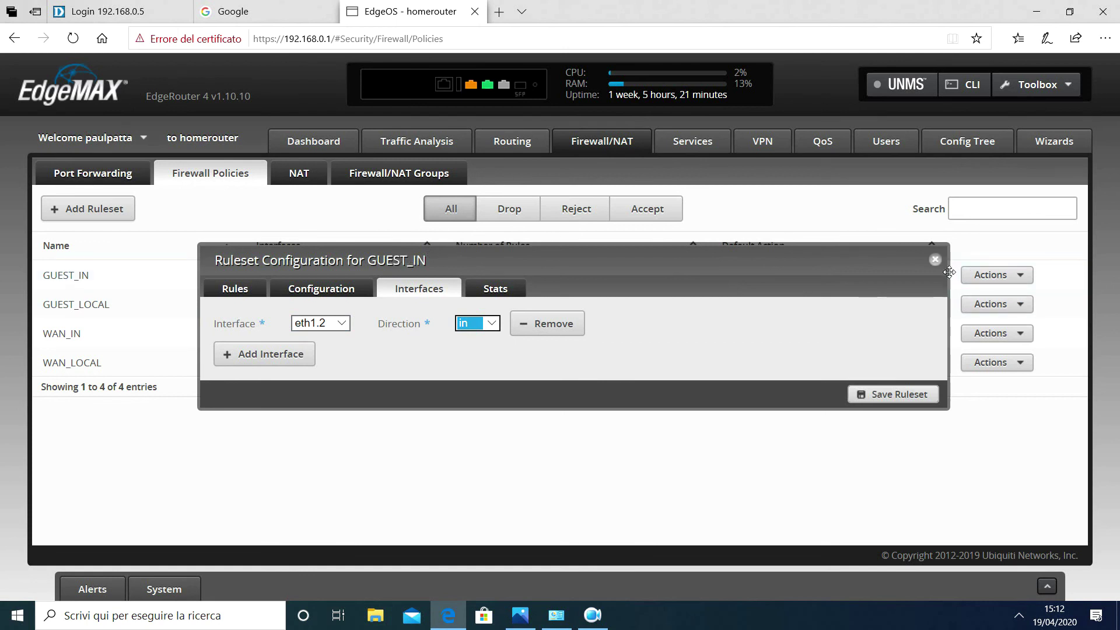
click(935, 260)
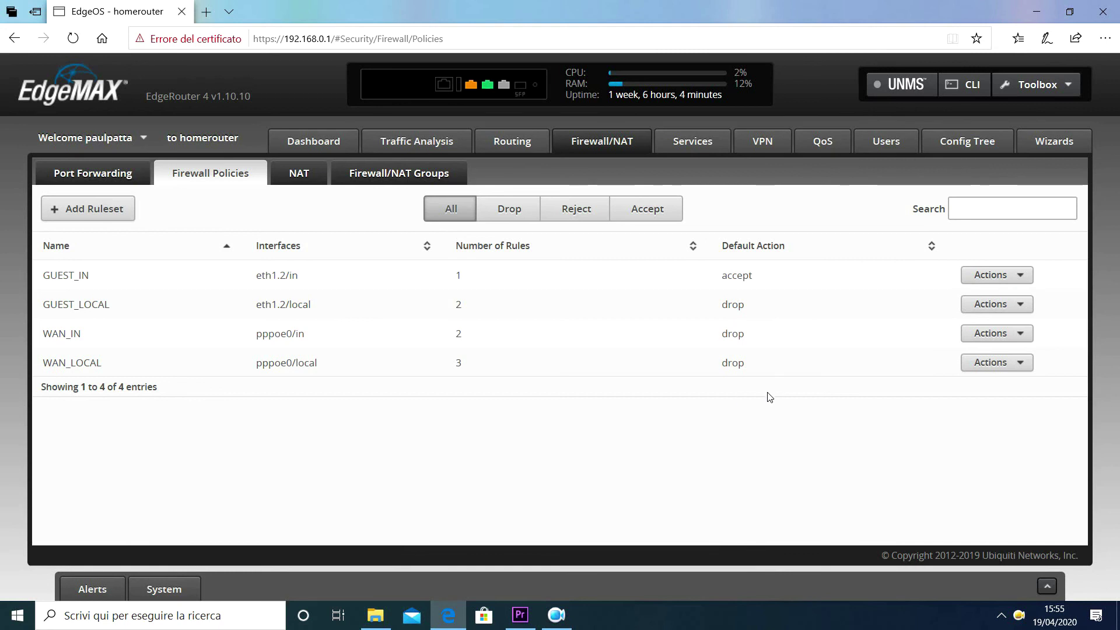
Open the QoS Smart Queue settings and point out the options for applying the policy to upload and download traffic
click(829, 144)
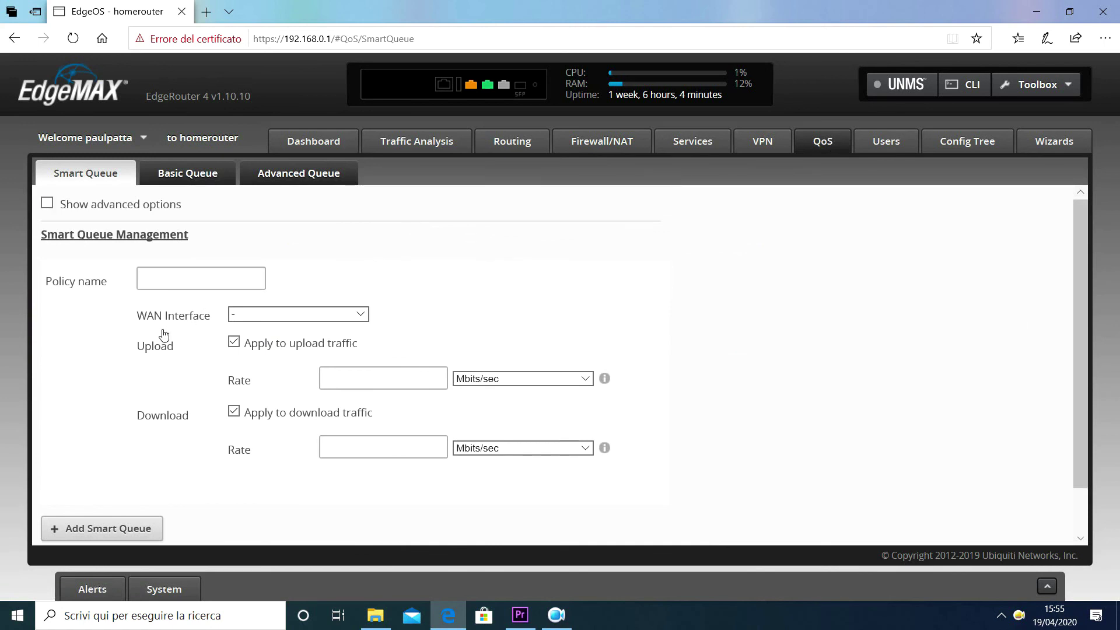
drag(267, 352, 362, 352)
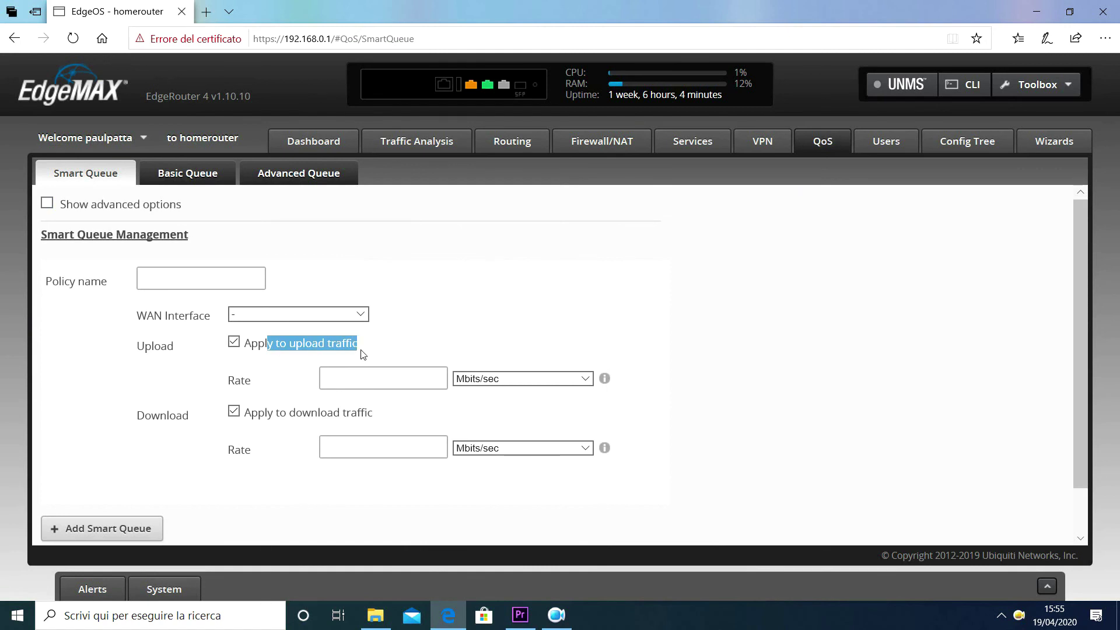
drag(287, 415, 392, 424)
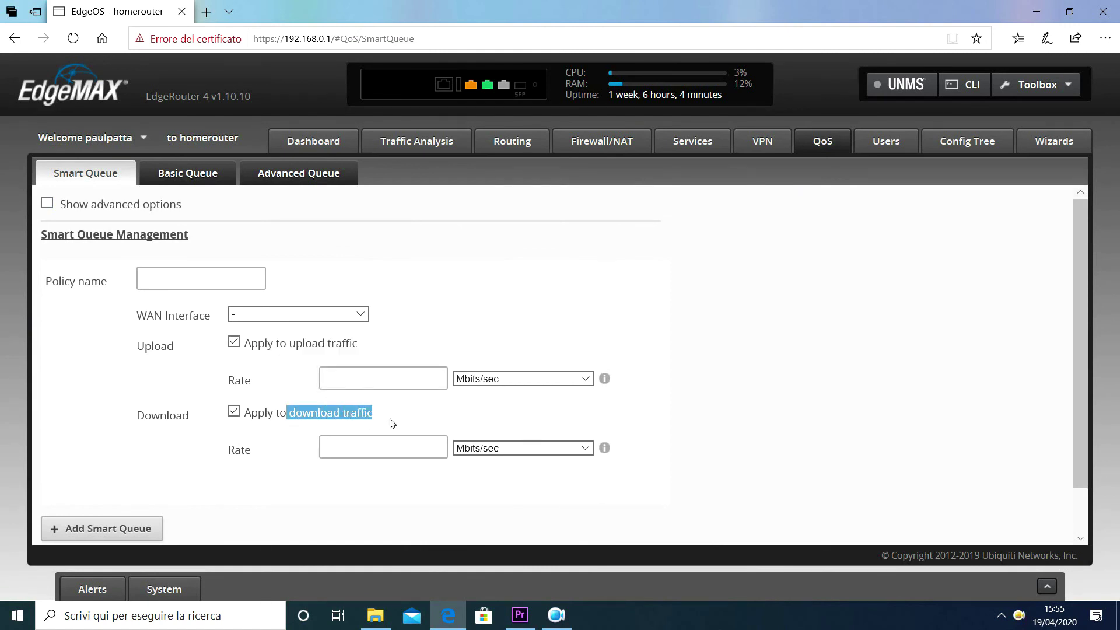
Set the smart queue policy's WAN interface to the guest interface eth1.2 and place the cursor in the upload rate
click(359, 315)
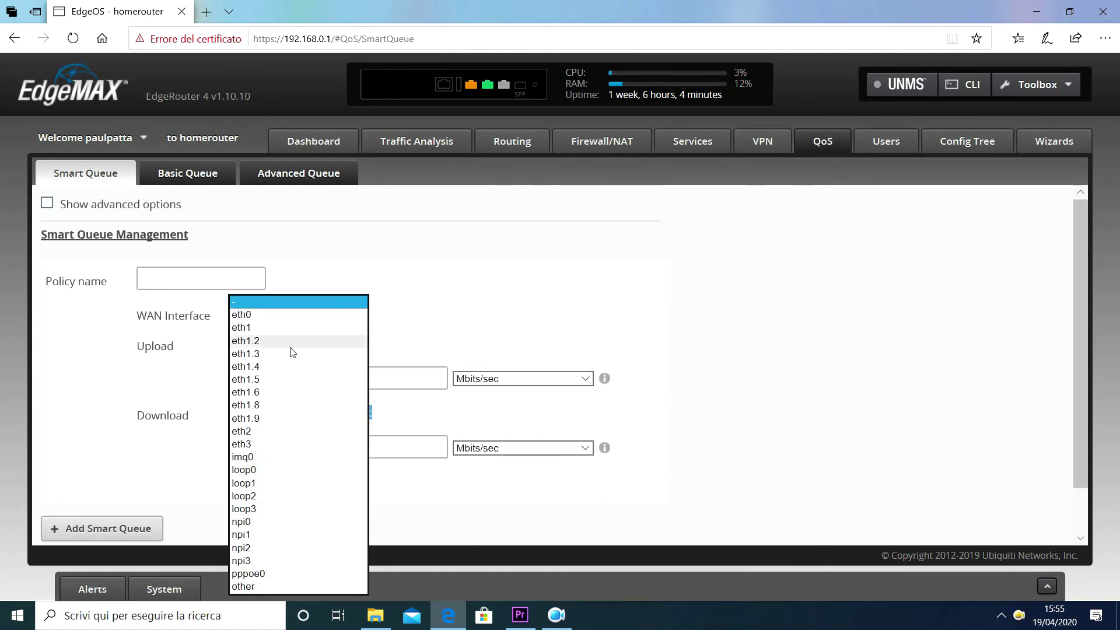
click(295, 327)
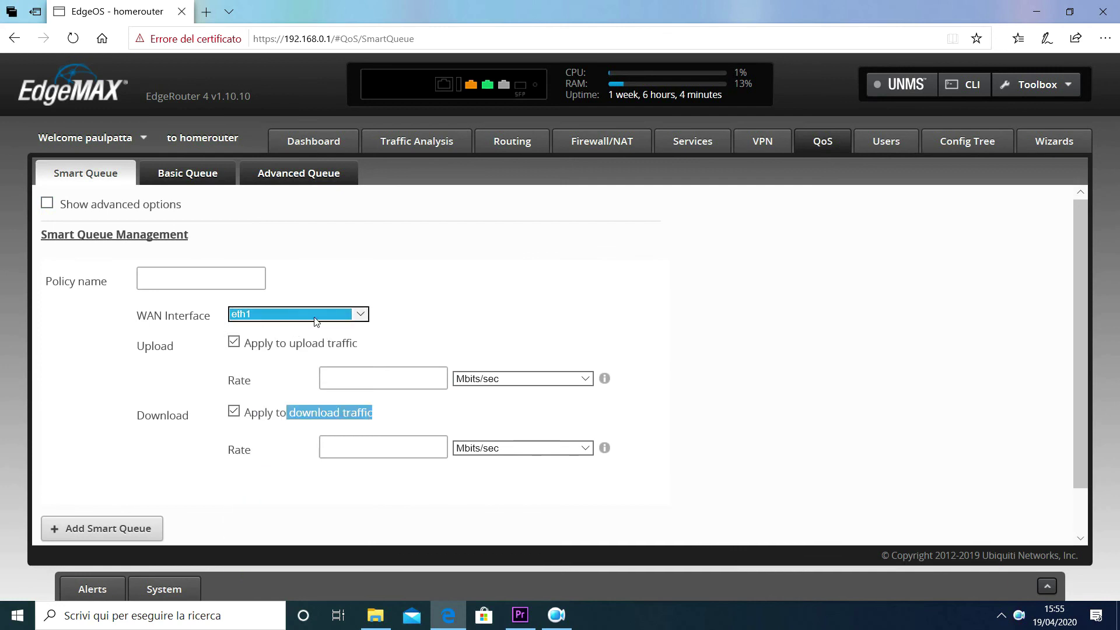
click(258, 318)
click(320, 333)
click(349, 315)
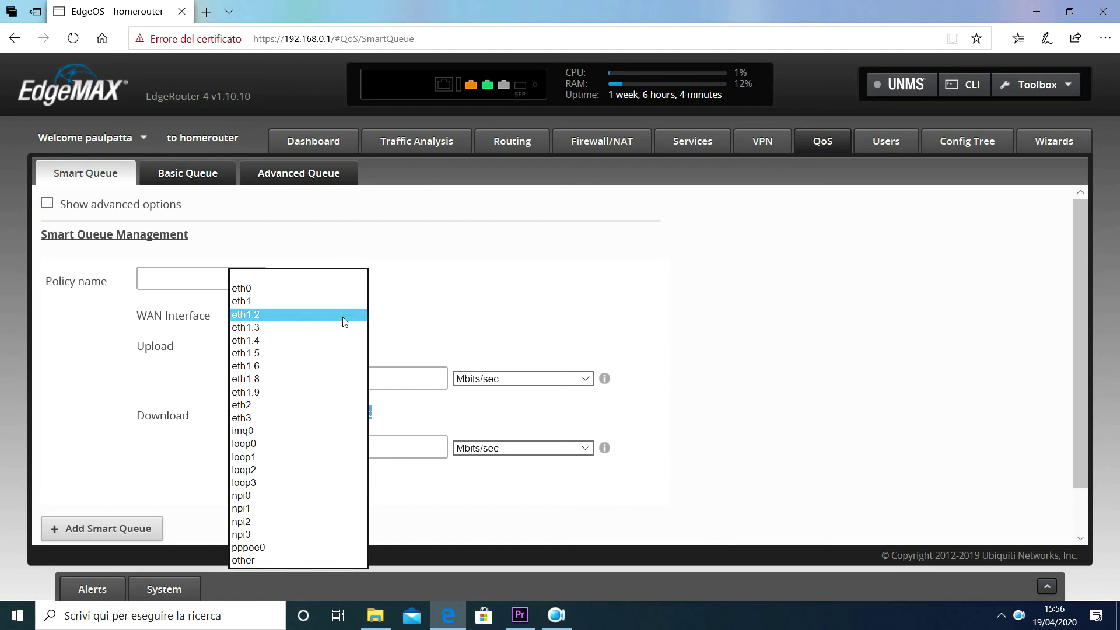
click(344, 318)
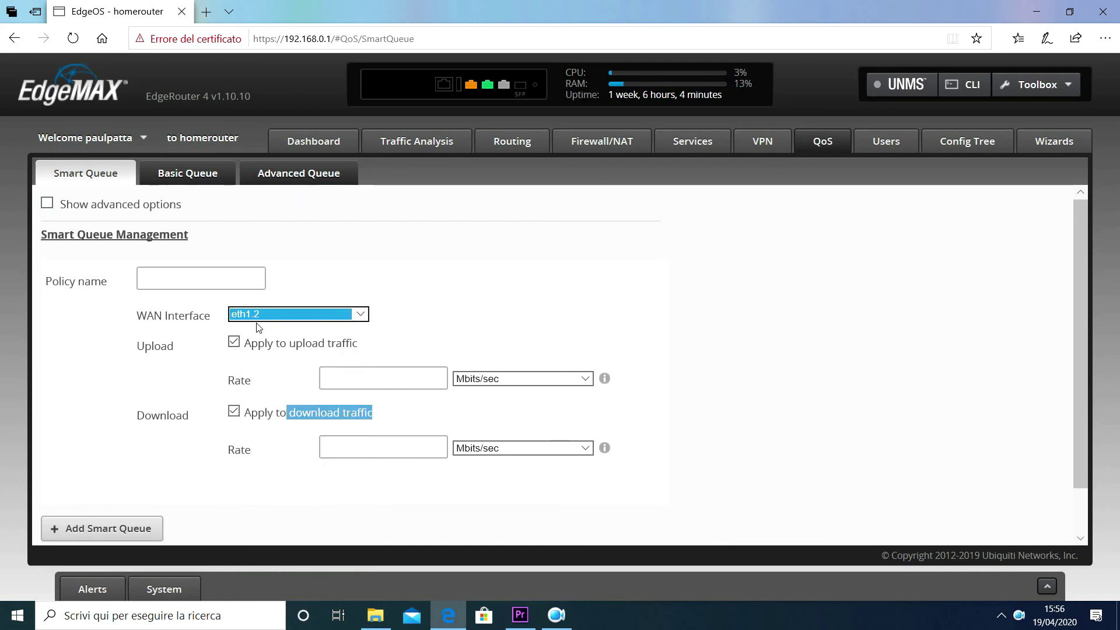
click(332, 377)
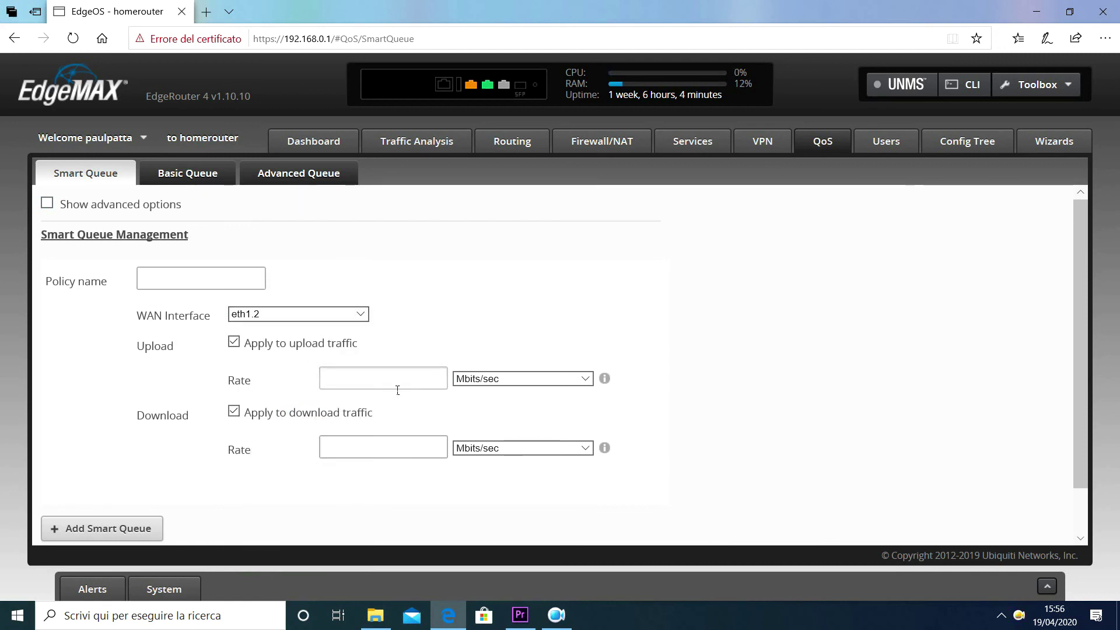